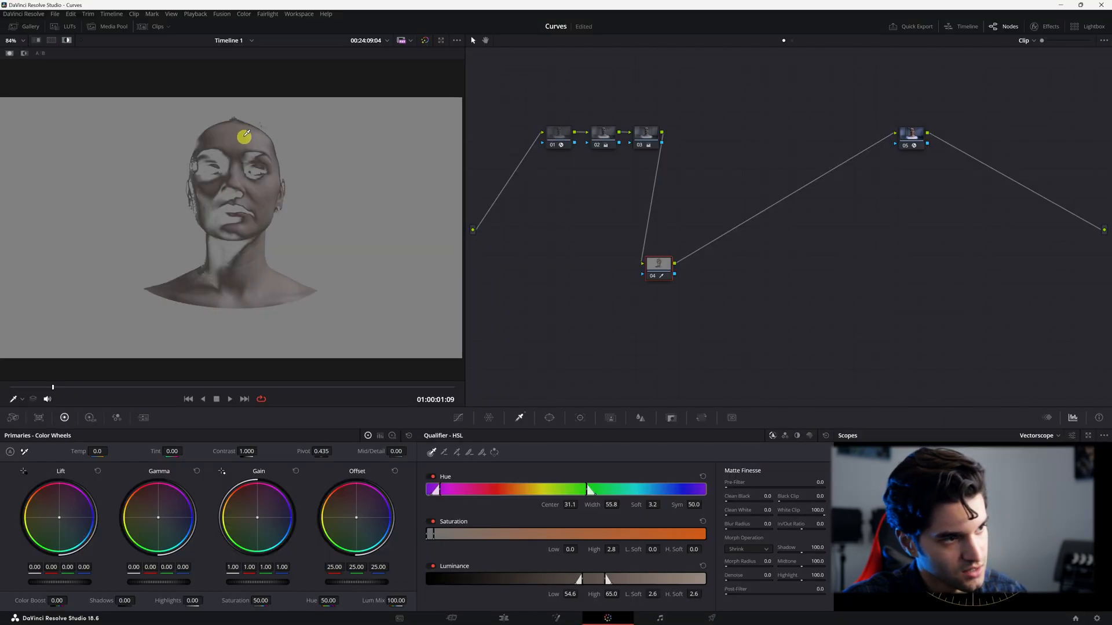
Sample the woman's skin across the forehead with the HSL qualifier picker to key her skin tones on node 04
mouse_move(246, 133)
mouse_down()
mouse_move(207, 142)
mouse_move(218, 137)
mouse_up()
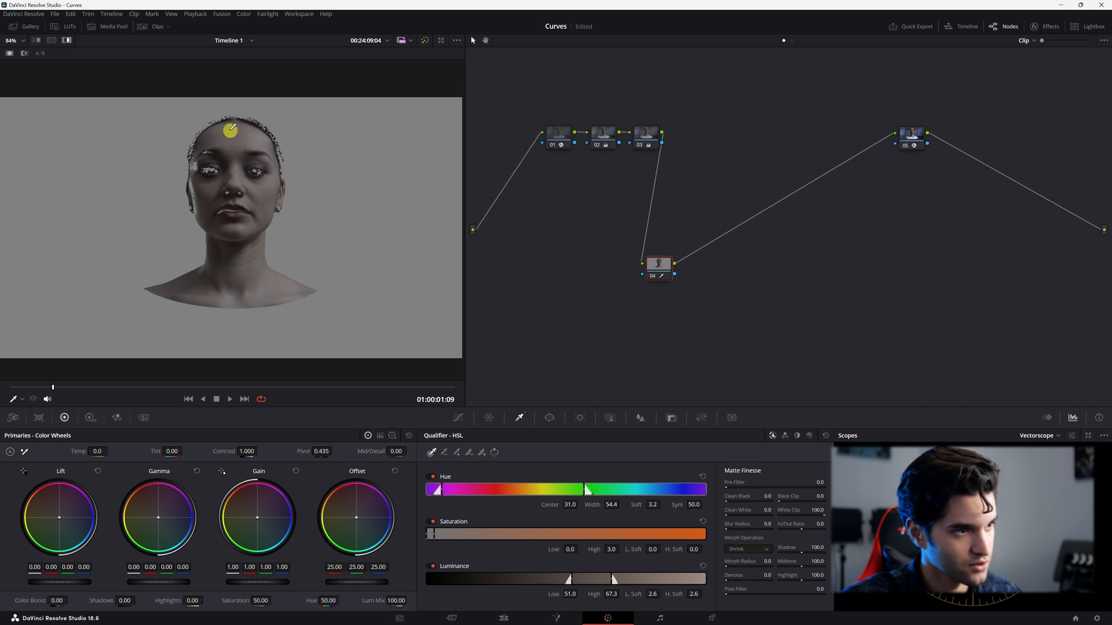
drag(230, 130, 272, 108)
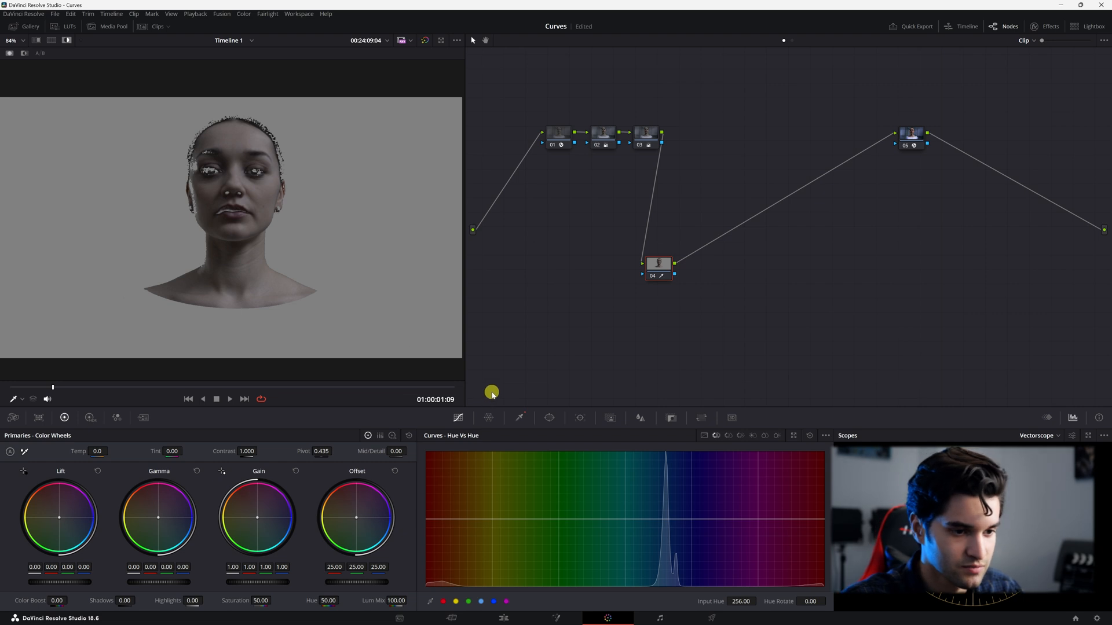
click(519, 418)
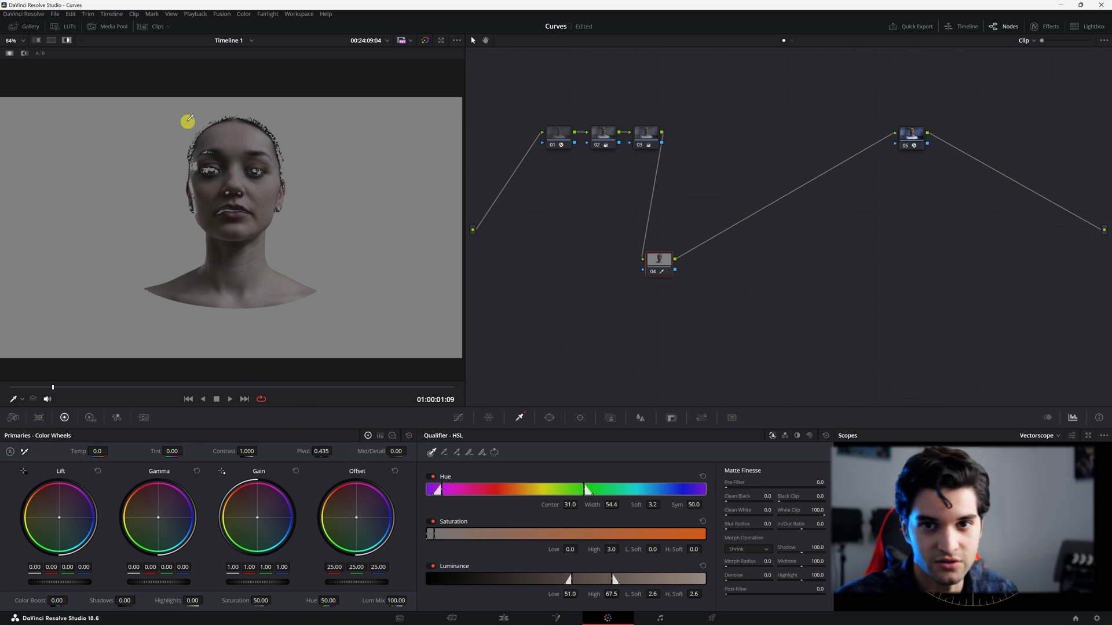
click(457, 418)
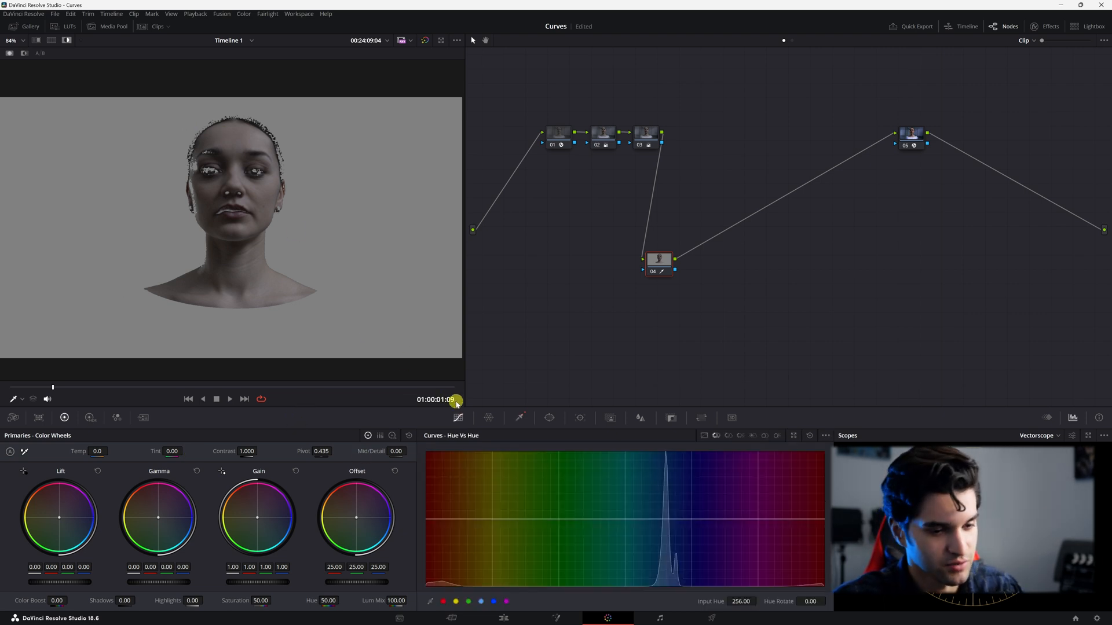
click(741, 436)
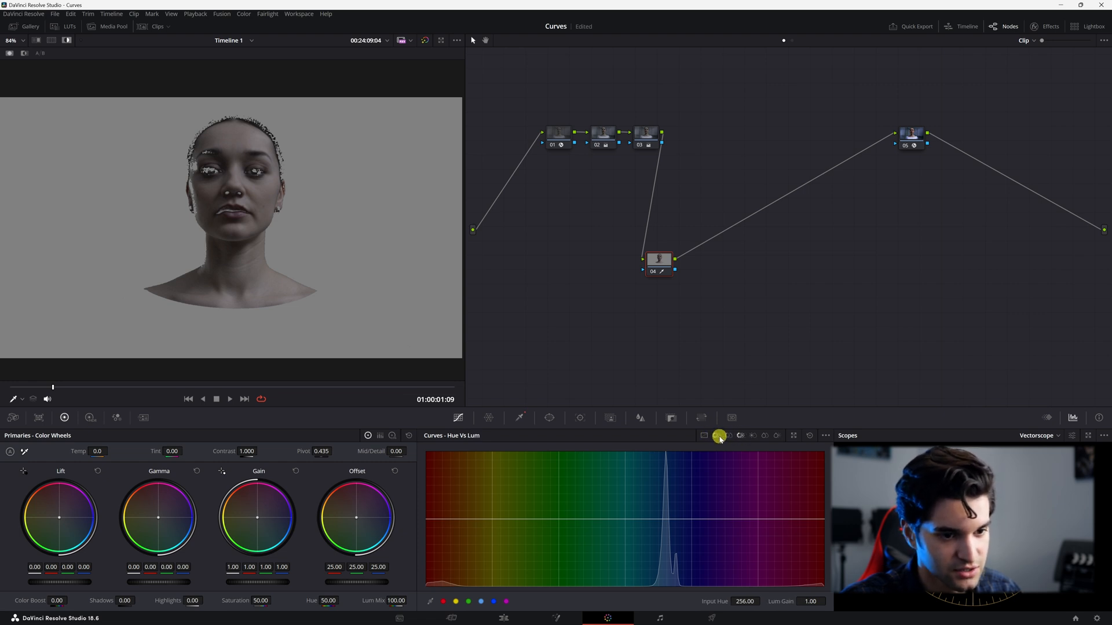
click(492, 418)
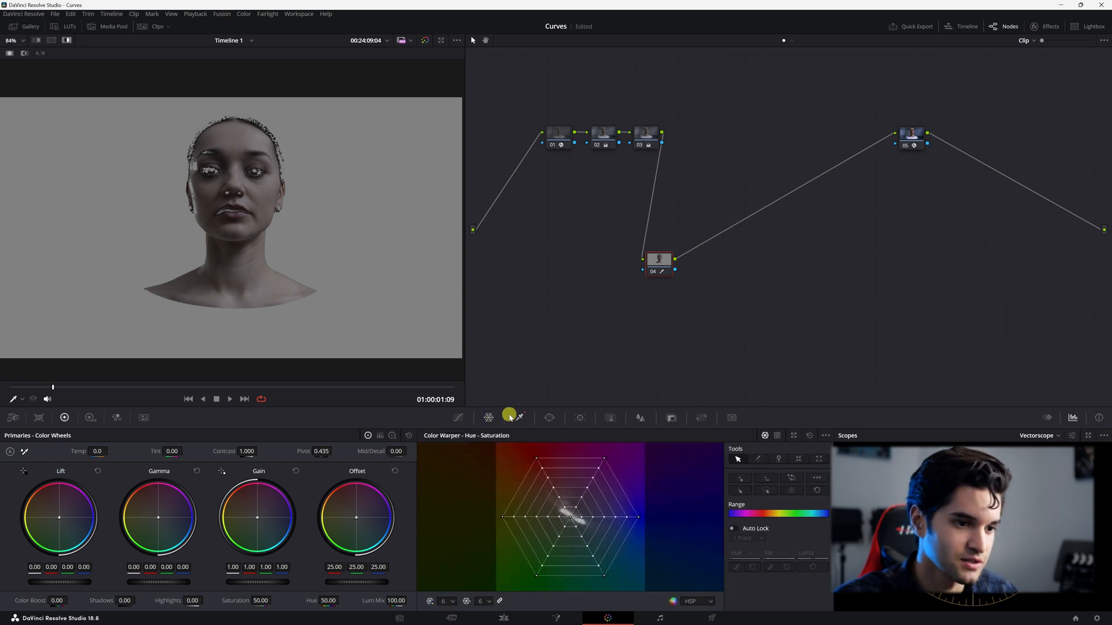
click(518, 415)
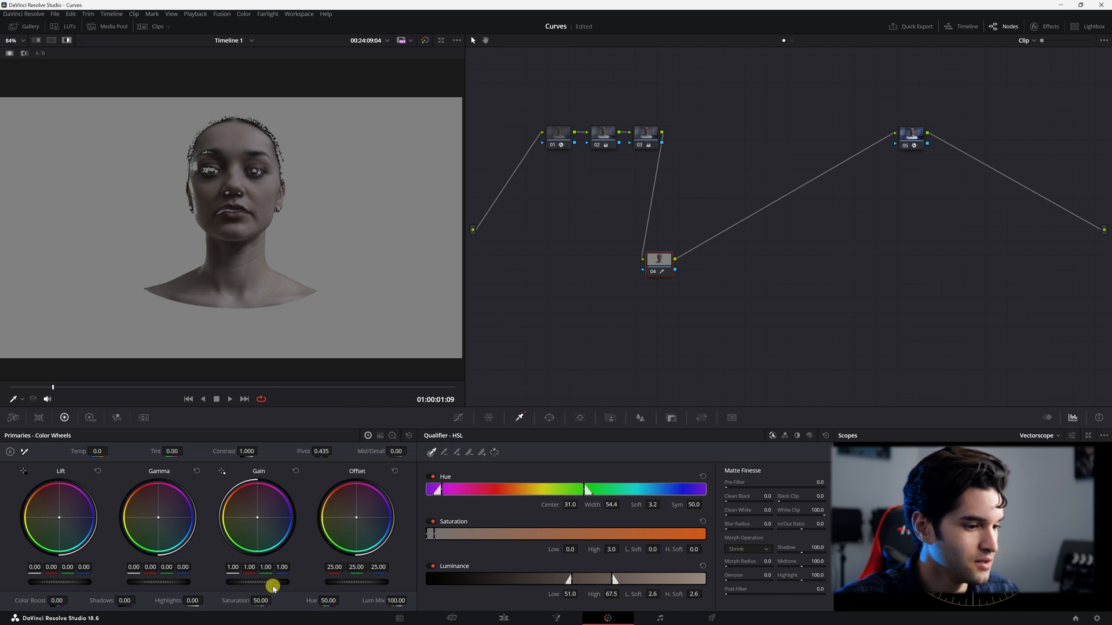
Turn off the highlight view and balance the keyed skin with Gamma at -0.04 and Gain at 1.01
click(68, 41)
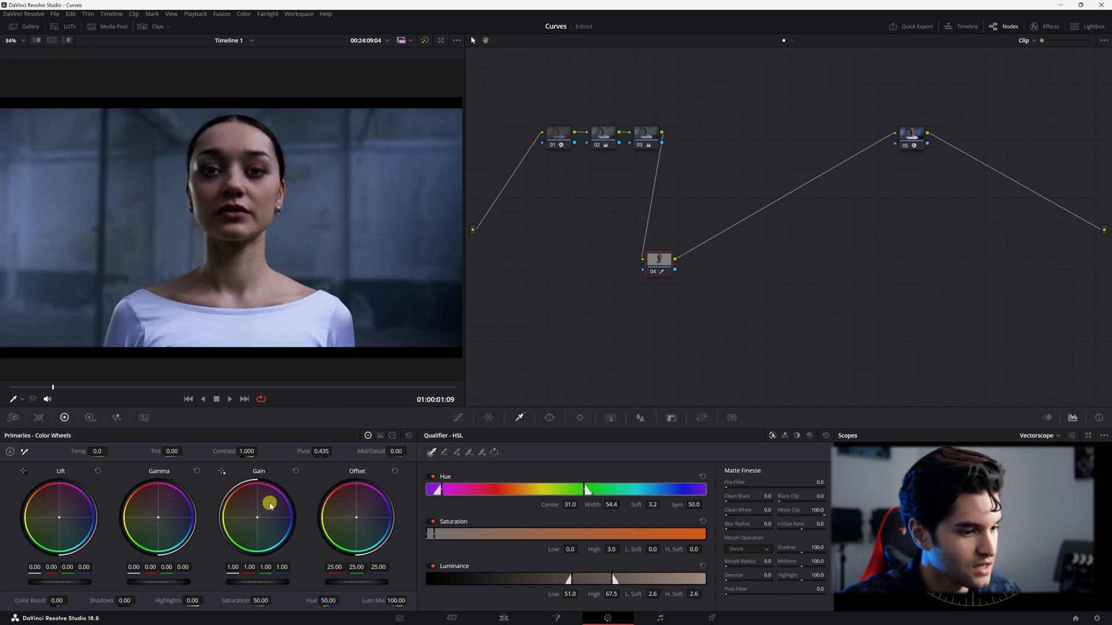
drag(264, 583, 248, 581)
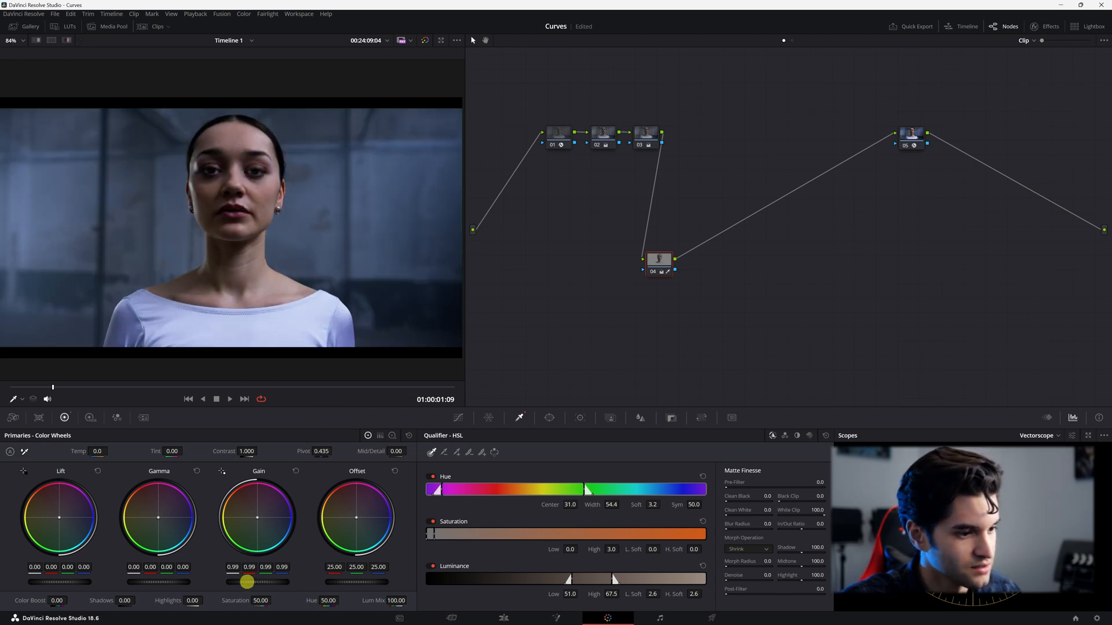
drag(156, 584, 67, 579)
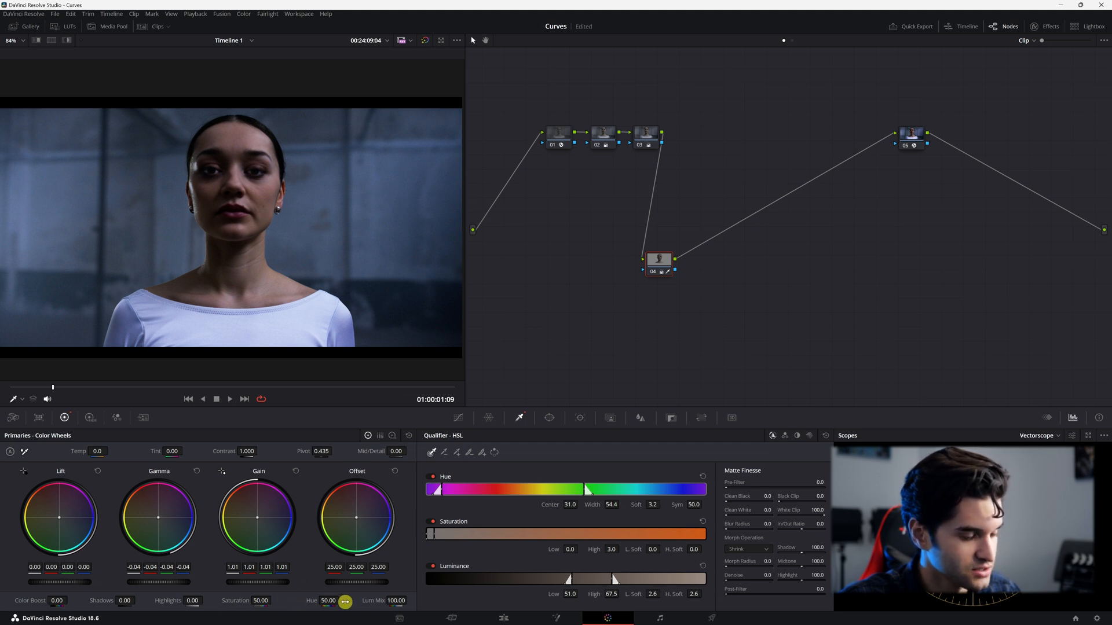
Try Contrast 1.052 and Mid/Detail -33.50 on the keyed skin
mouse_move(234, 452)
mouse_down()
mouse_move(196, 450)
mouse_move(248, 452)
mouse_up()
drag(359, 450, 314, 454)
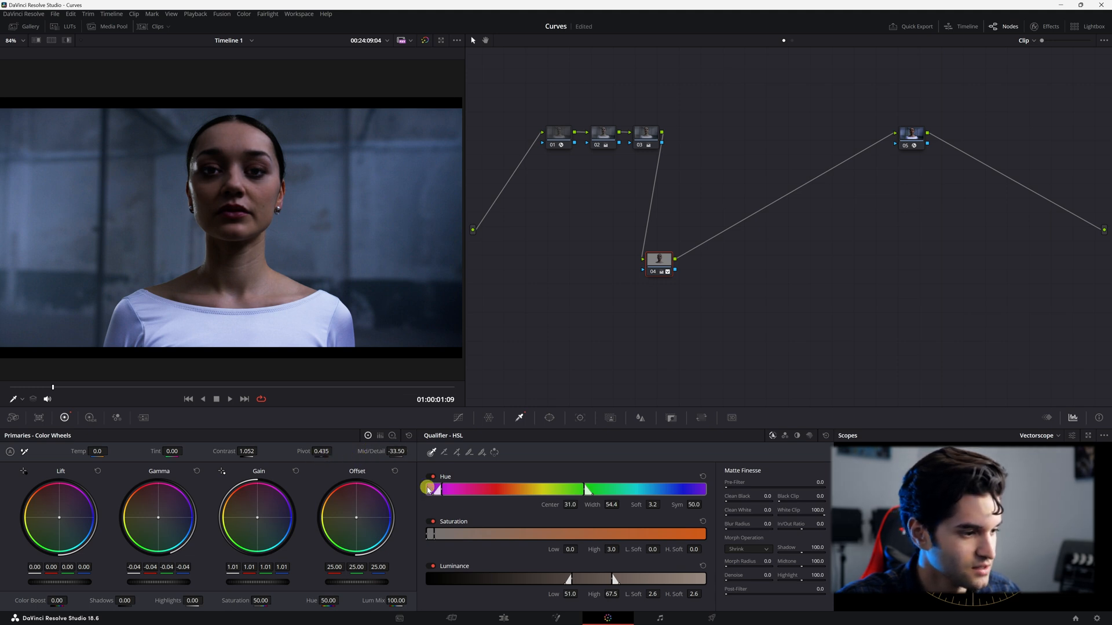
Switch the primaries to Log Wheels and display the highlighted skin selection close up on the face
click(392, 436)
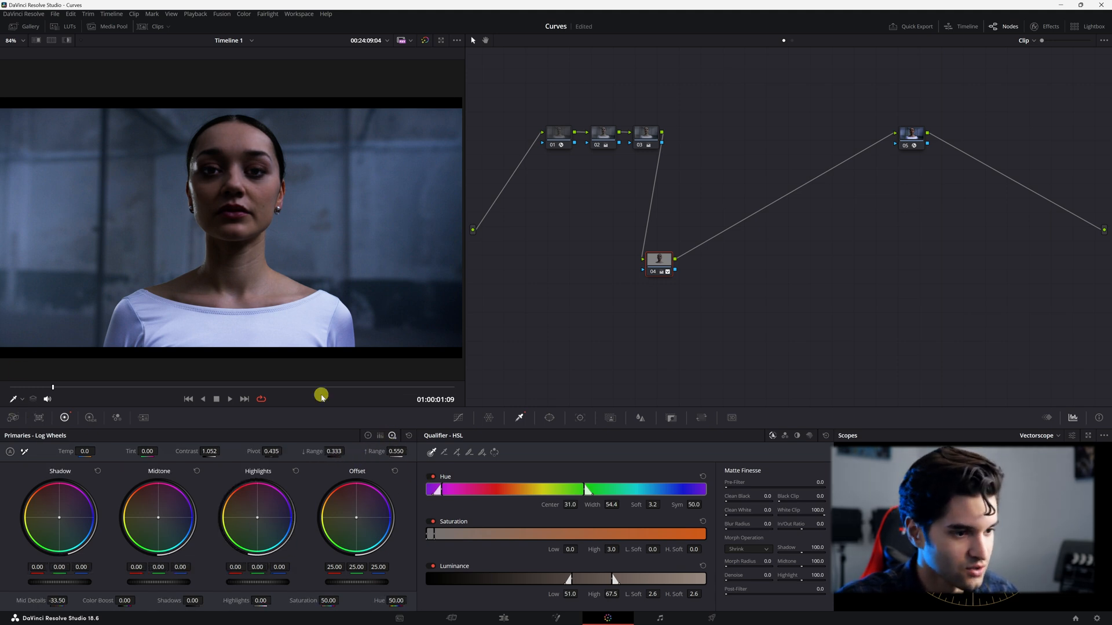
click(67, 40)
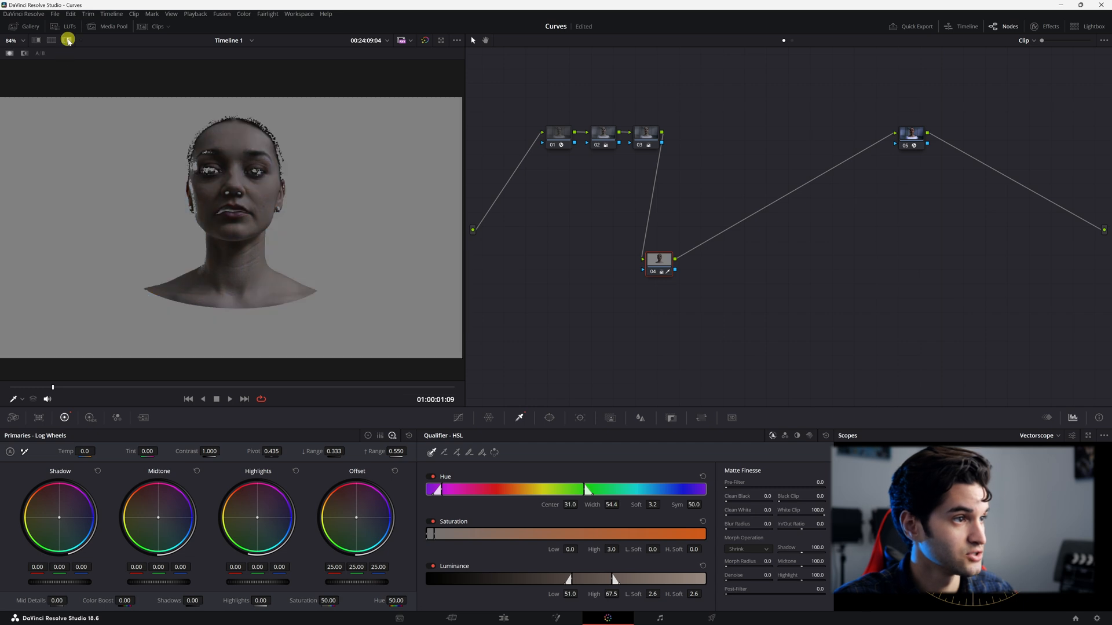
scroll(232, 218, up, 3)
drag(230, 198, 232, 216)
scroll(231, 216, up, 5)
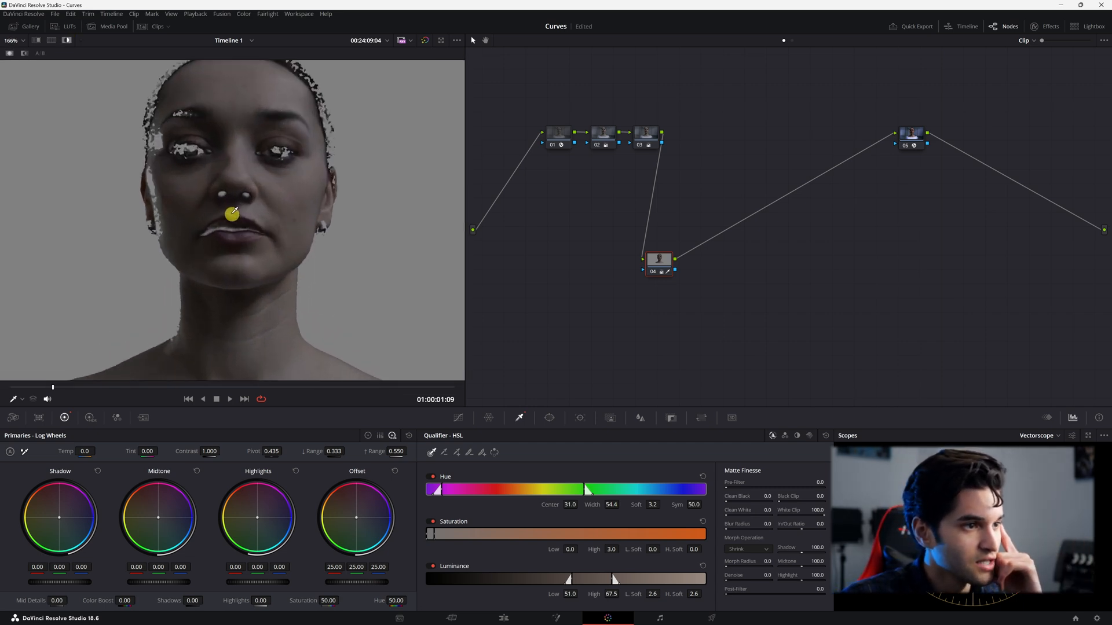
Refine the skin key with Hue Center 32.8, Saturation High 7.8, and a Luminance range of 46.8 to 63.4
mouse_move(520, 492)
mouse_down()
mouse_move(617, 493)
mouse_move(547, 492)
mouse_move(516, 505)
mouse_up()
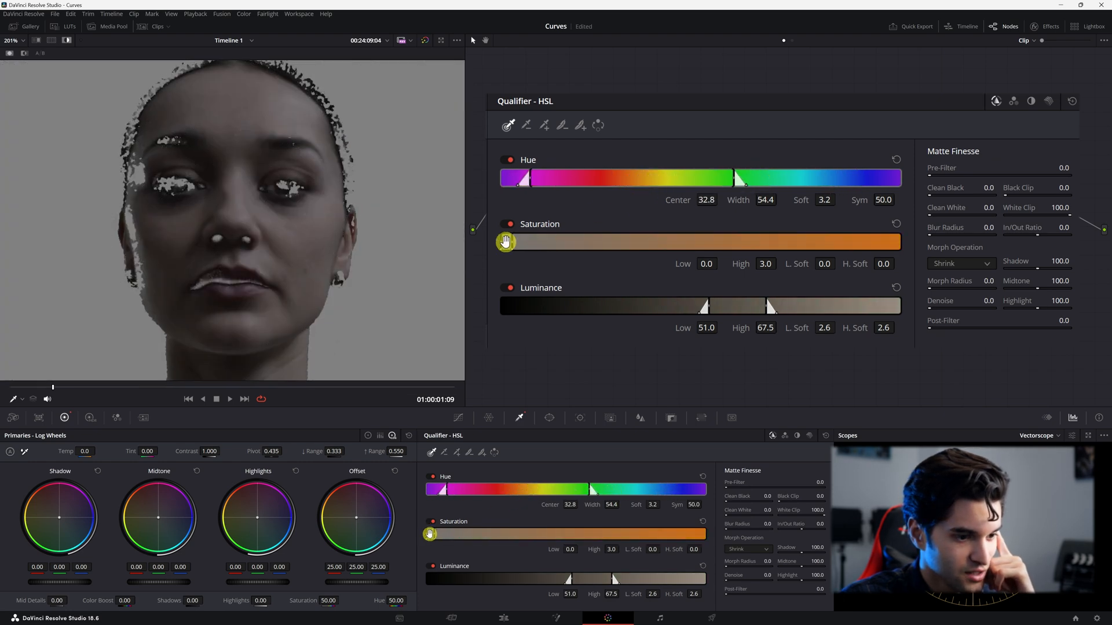
mouse_move(427, 534)
mouse_down()
mouse_move(450, 534)
mouse_move(433, 534)
mouse_up()
drag(592, 578, 550, 578)
scroll(315, 313, down, 2)
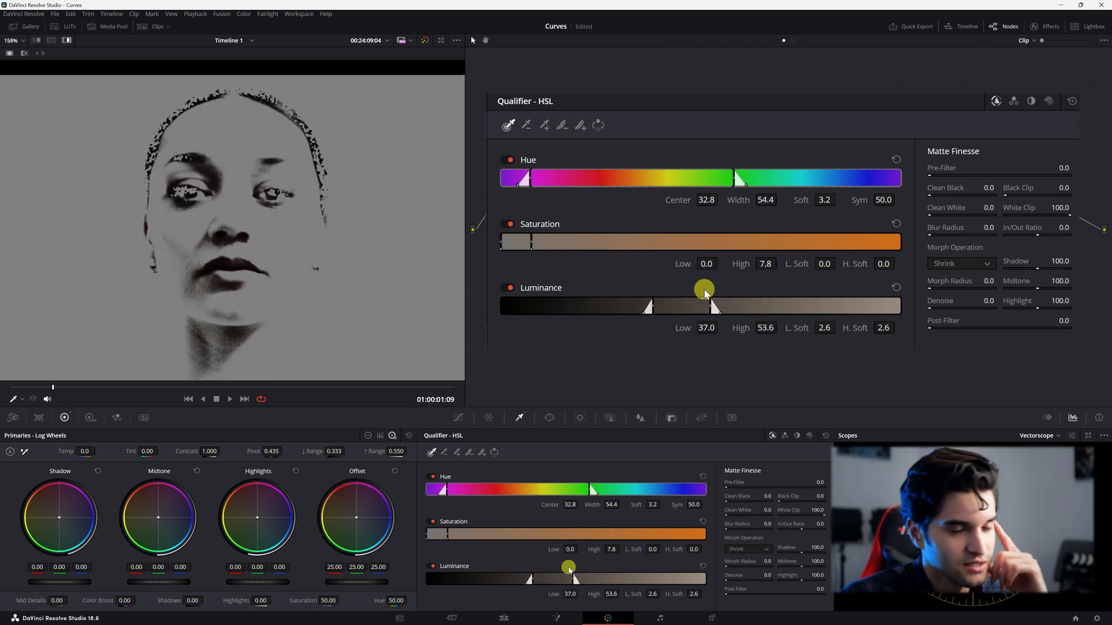
drag(692, 305, 730, 305)
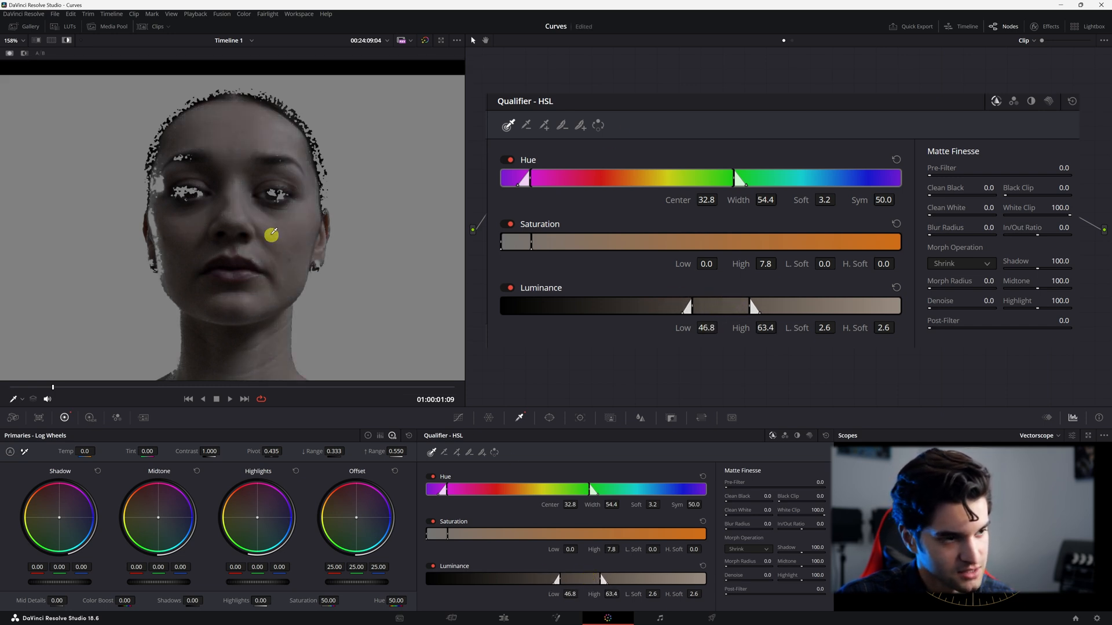
scroll(297, 269, down, 3)
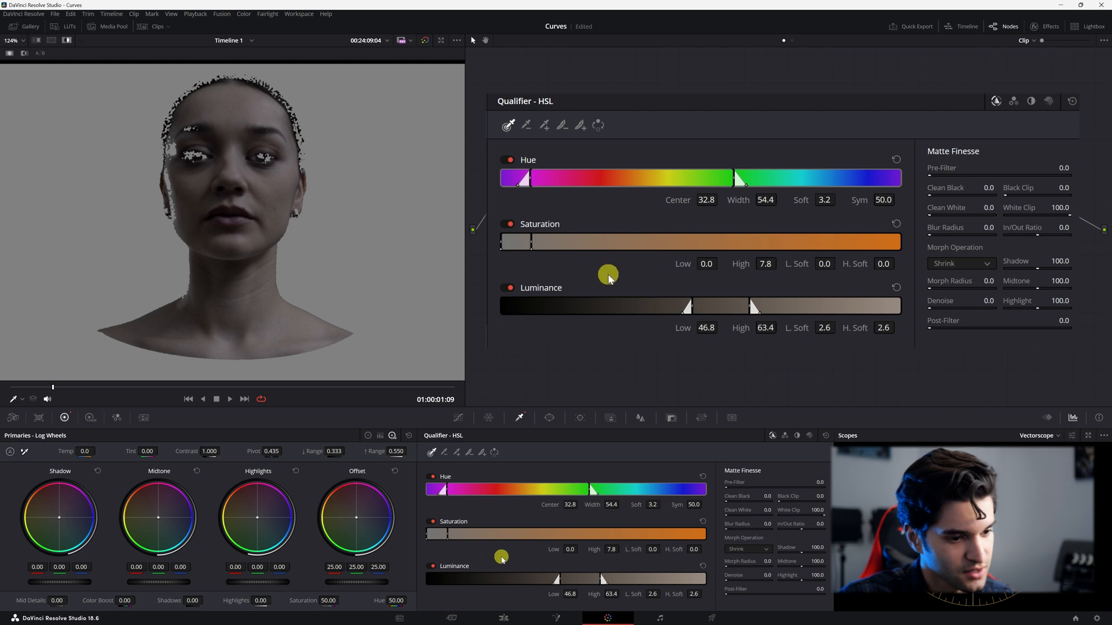
Try softening the upper edge of the qualifier's Saturation range with H. Soft at 1.0
drag(522, 245, 518, 243)
drag(438, 533, 439, 532)
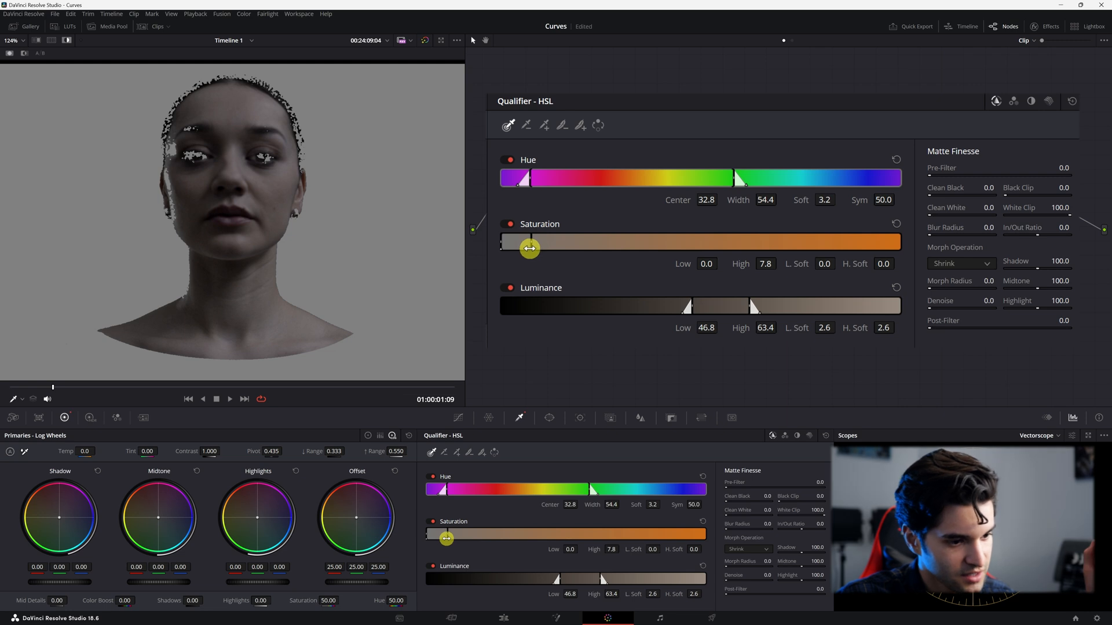
drag(531, 250, 531, 250)
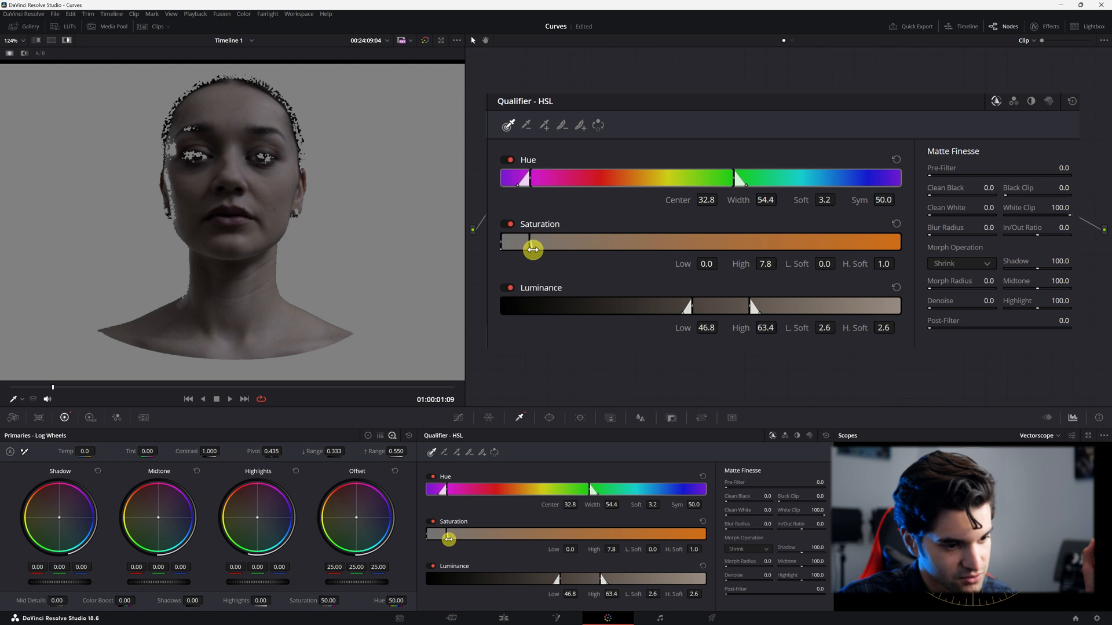
Narrow the qualifier's hue range to Center 28.5 and Width 46.0
drag(526, 177, 551, 178)
drag(461, 489, 483, 490)
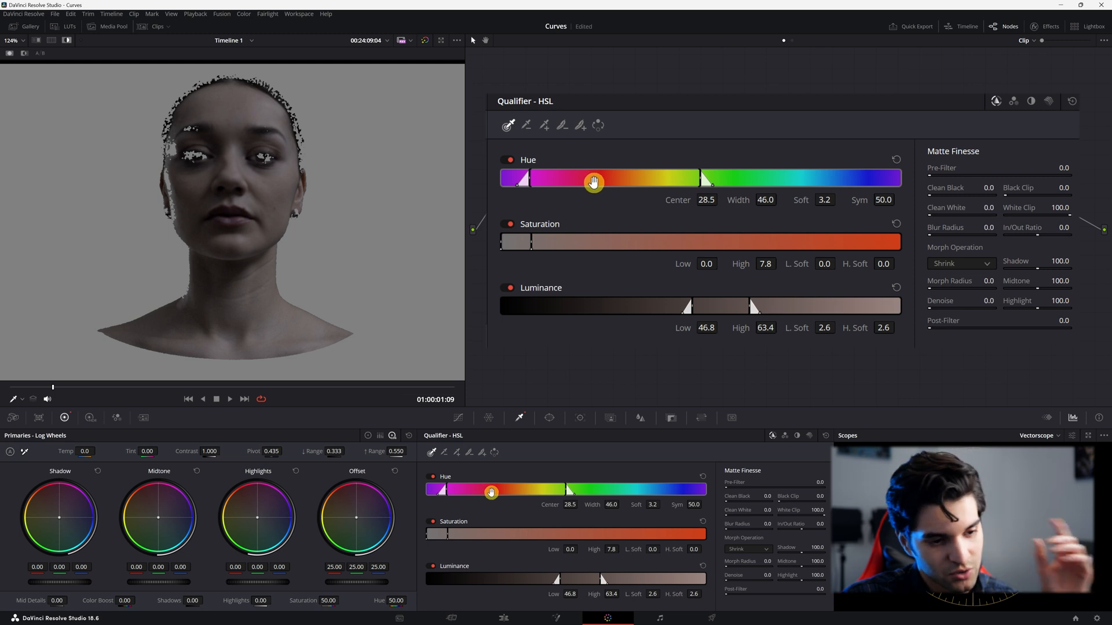
scroll(267, 295, down, 2)
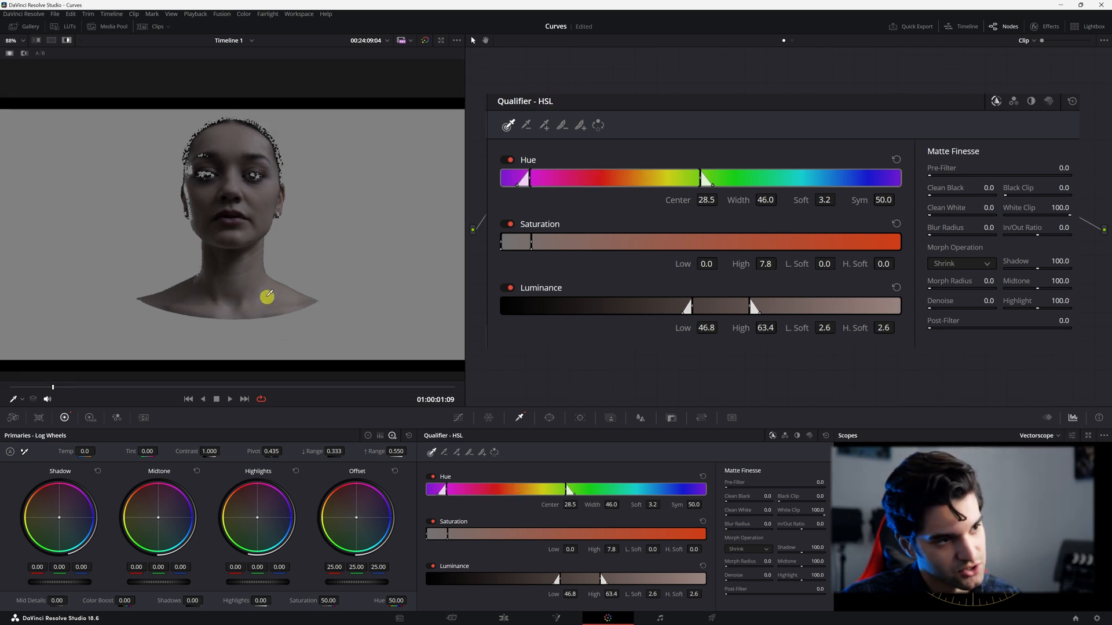
Compare the full image with the highlighted selection and examine the key's edges around the eyes and hairline
click(66, 41)
scroll(240, 210, down, 2)
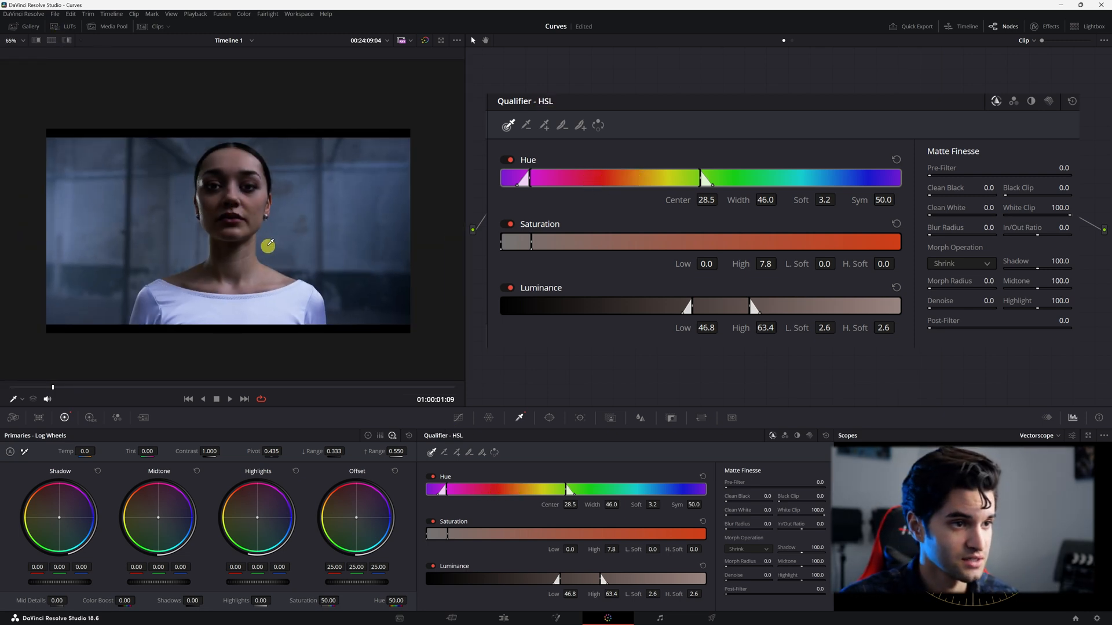
scroll(268, 246, up, 3)
click(66, 41)
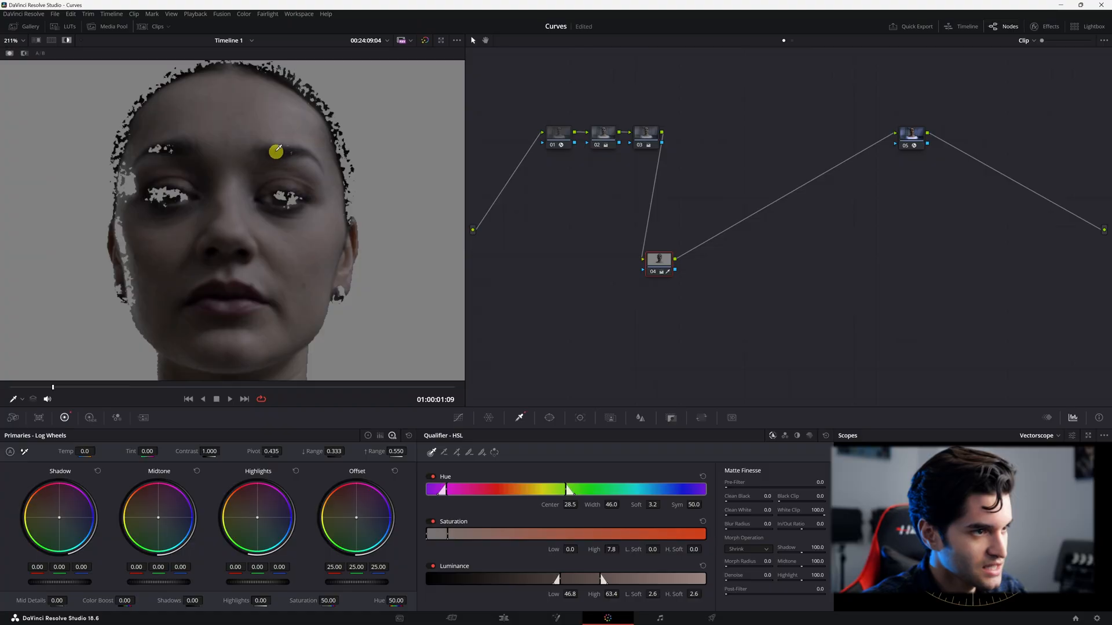
scroll(275, 149, up, 5)
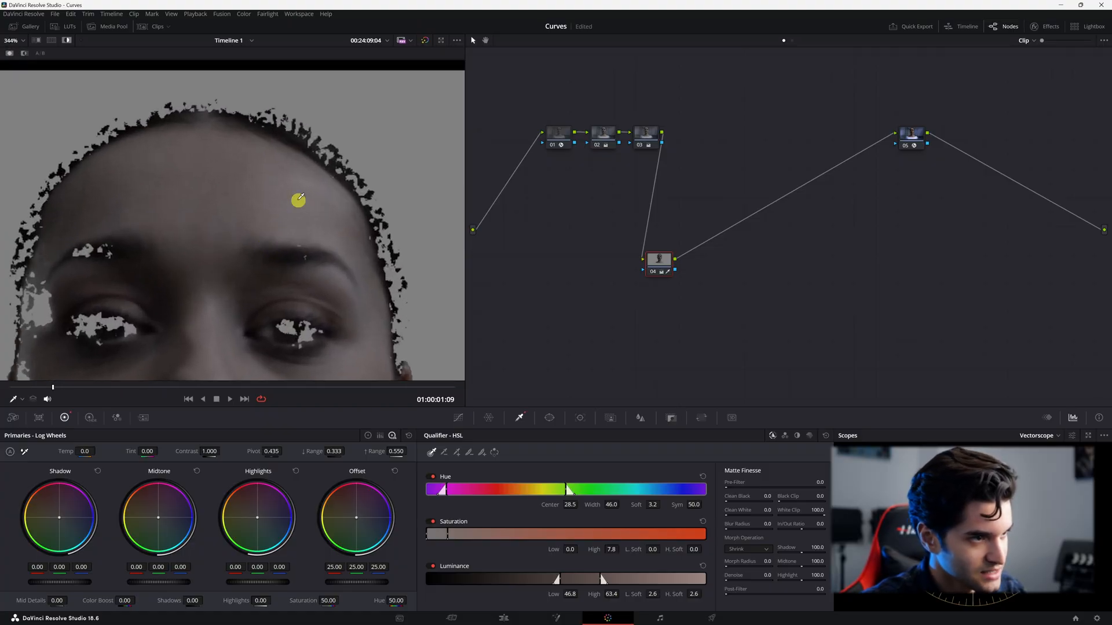
scroll(357, 295, down, 3)
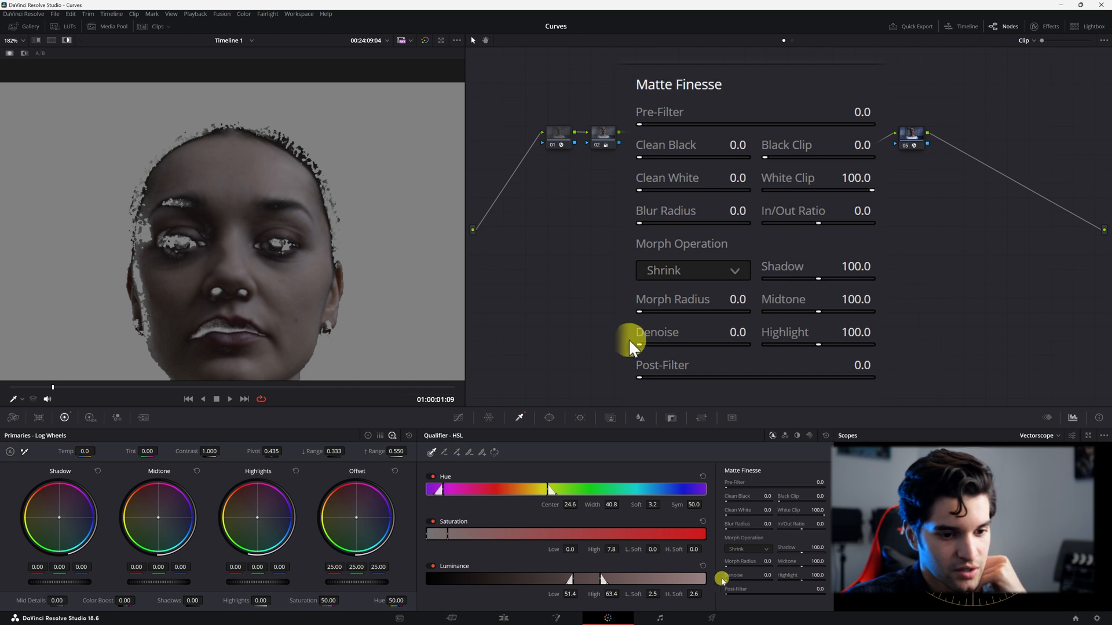
Clean up the skin matte with Denoise 4.0, Blur Radius 9.1, Clean Black 17.4, Clean White 1.3, and Black Clip 34.0
mouse_move(724, 580)
mouse_down()
mouse_move(741, 580)
mouse_move(718, 581)
mouse_move(727, 581)
mouse_up()
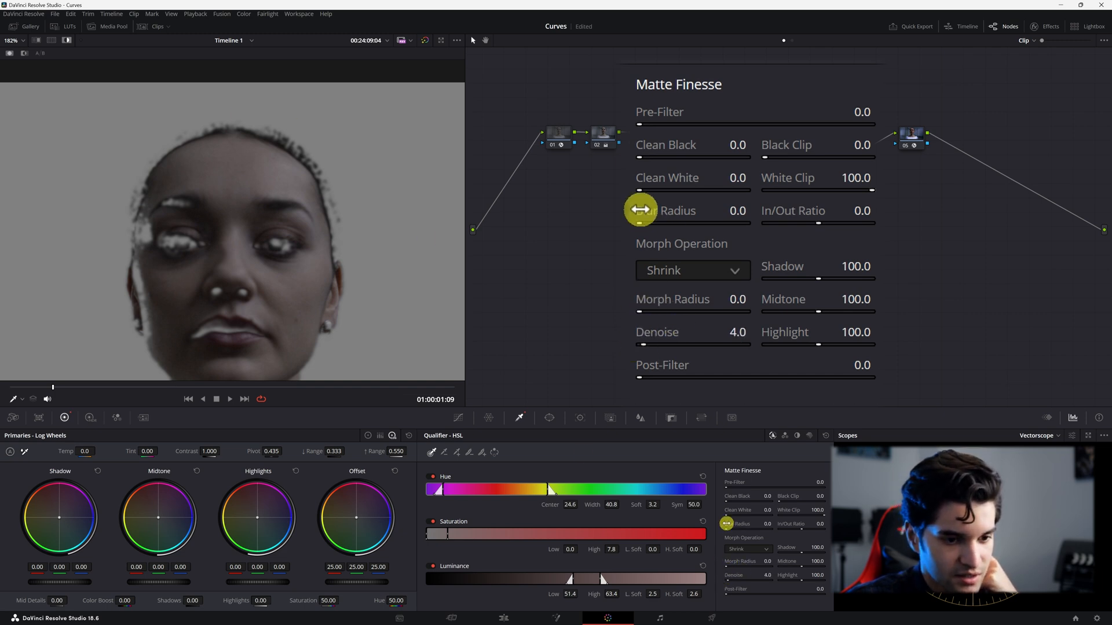
drag(727, 529, 764, 529)
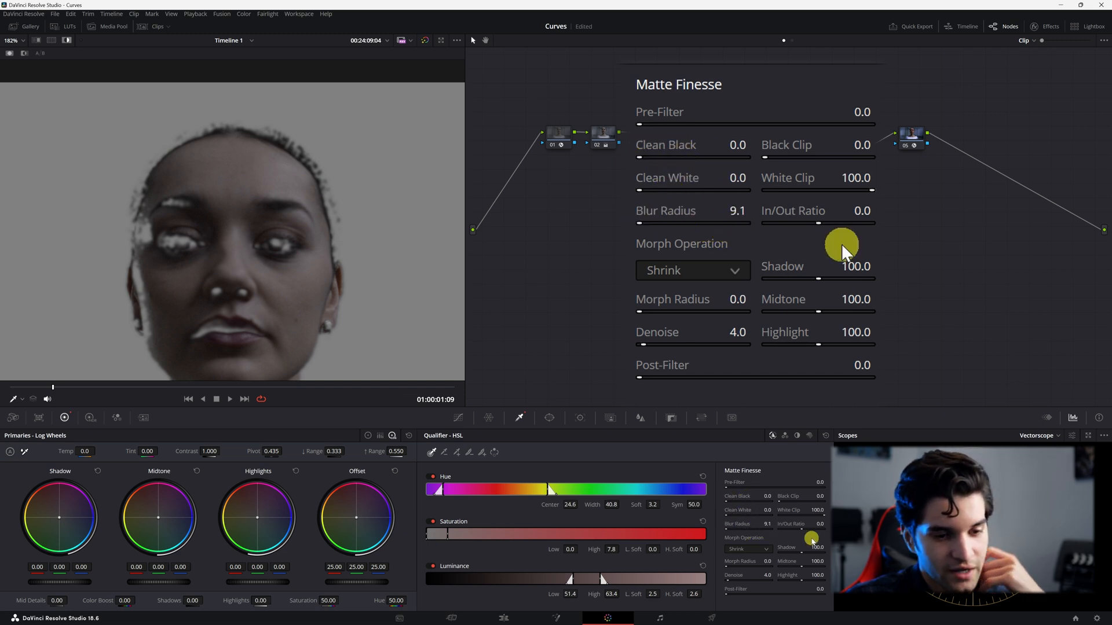
drag(731, 503, 805, 503)
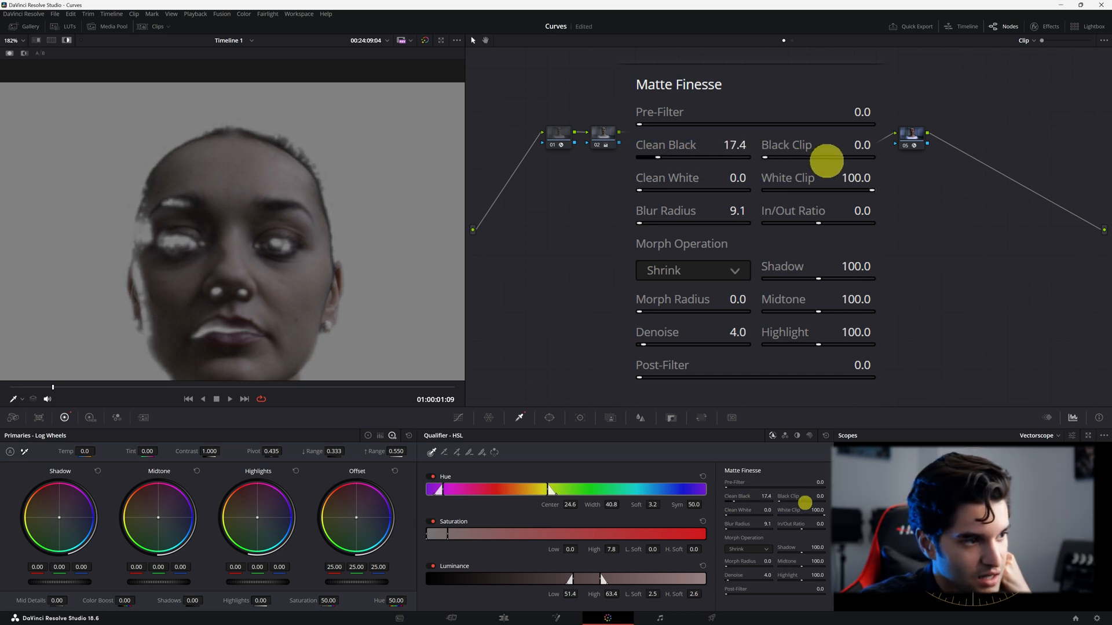
drag(732, 516, 797, 506)
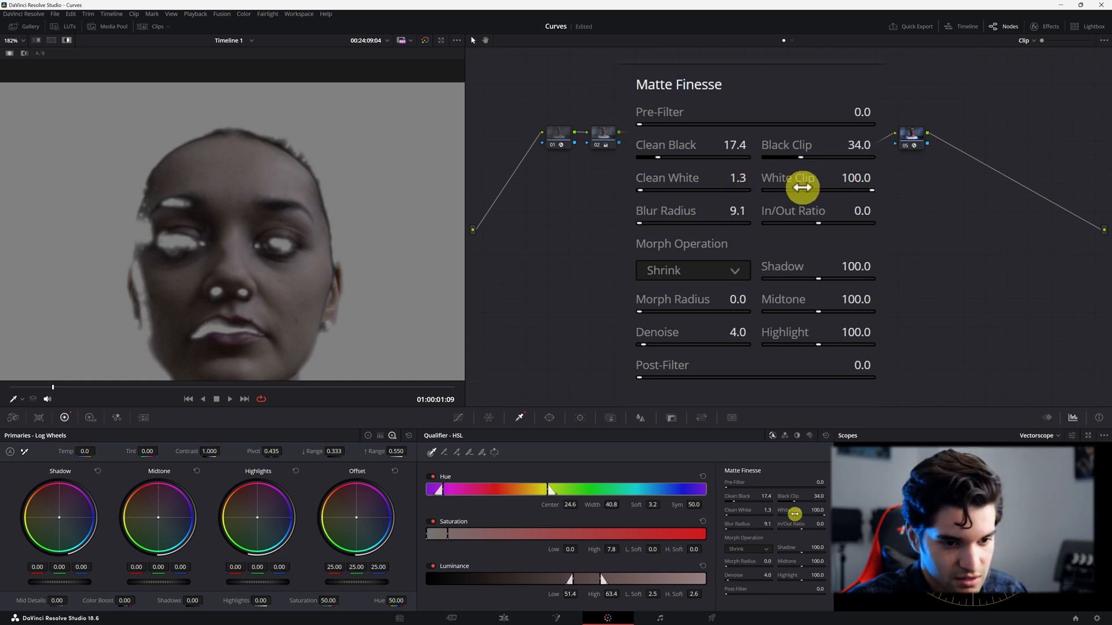
Examine the cleaned-up matte across the face, hairline, neck, and shoulders
scroll(271, 307, down, 3)
scroll(261, 300, up, 2)
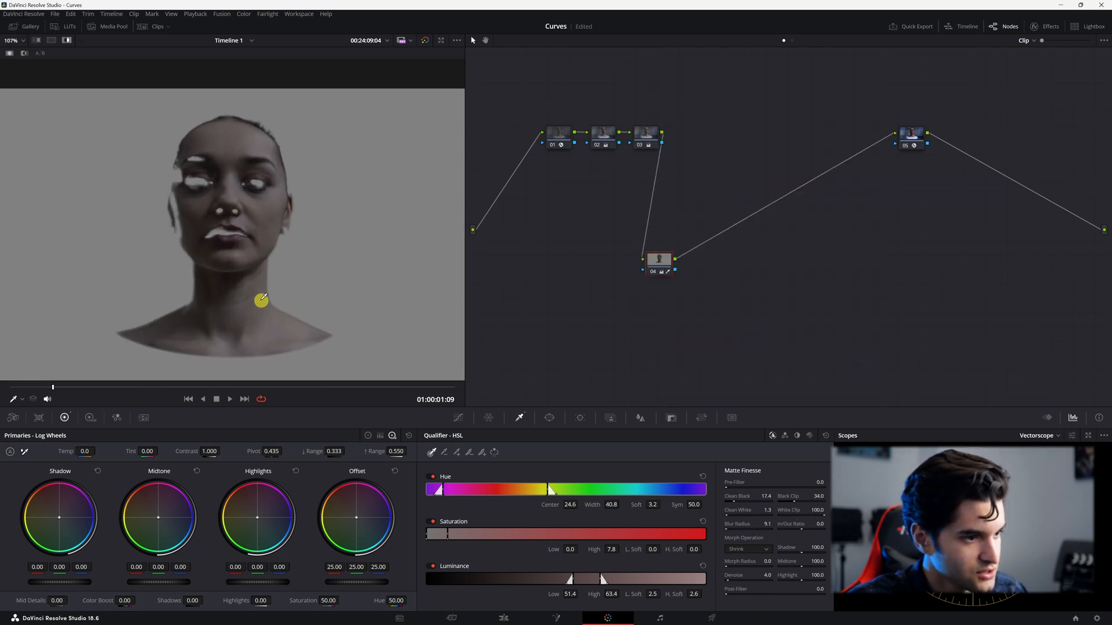
scroll(249, 278, up, 2)
scroll(238, 259, down, 2)
scroll(243, 255, up, 2)
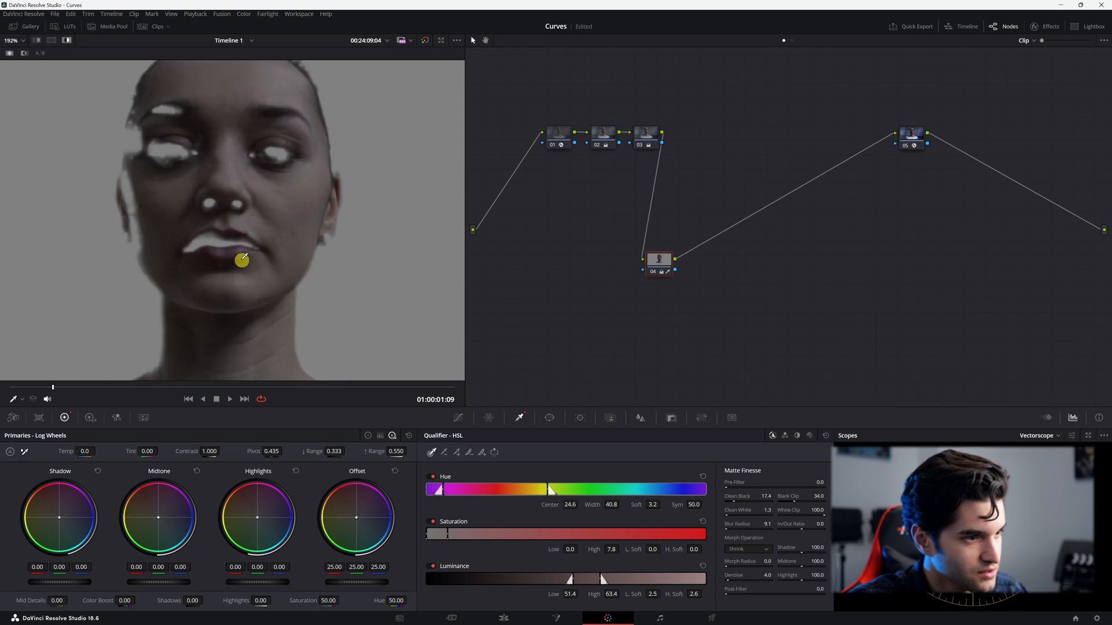
scroll(289, 272, down, 3)
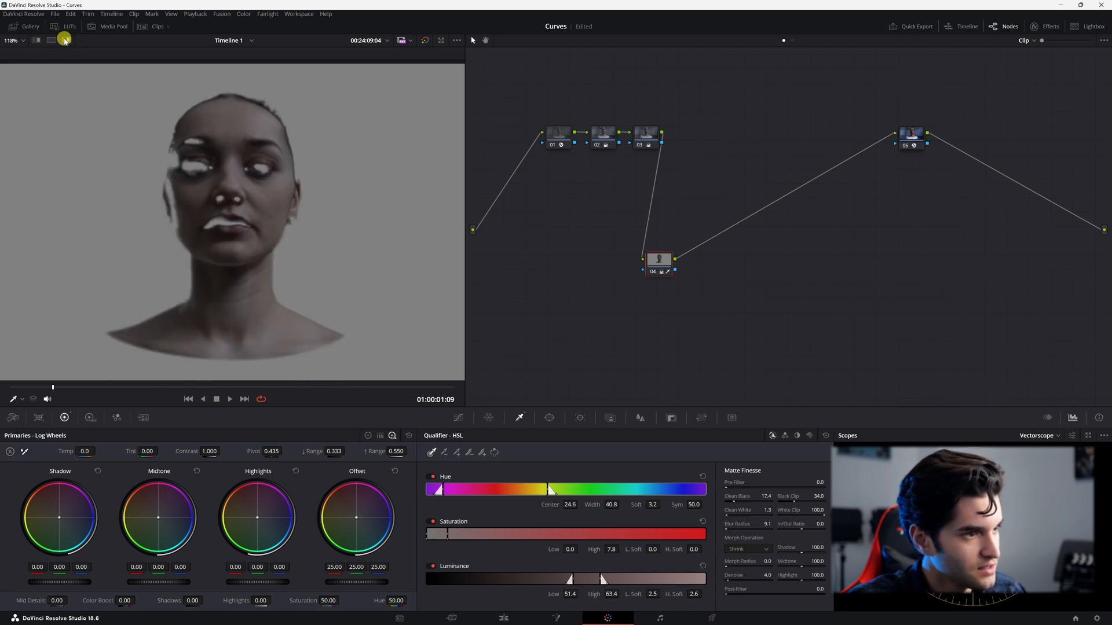
Turn off the highlight view and shift the keyed skin's Offset color balance, checking the result on the forehead and hairline
click(65, 40)
scroll(382, 191, down, 2)
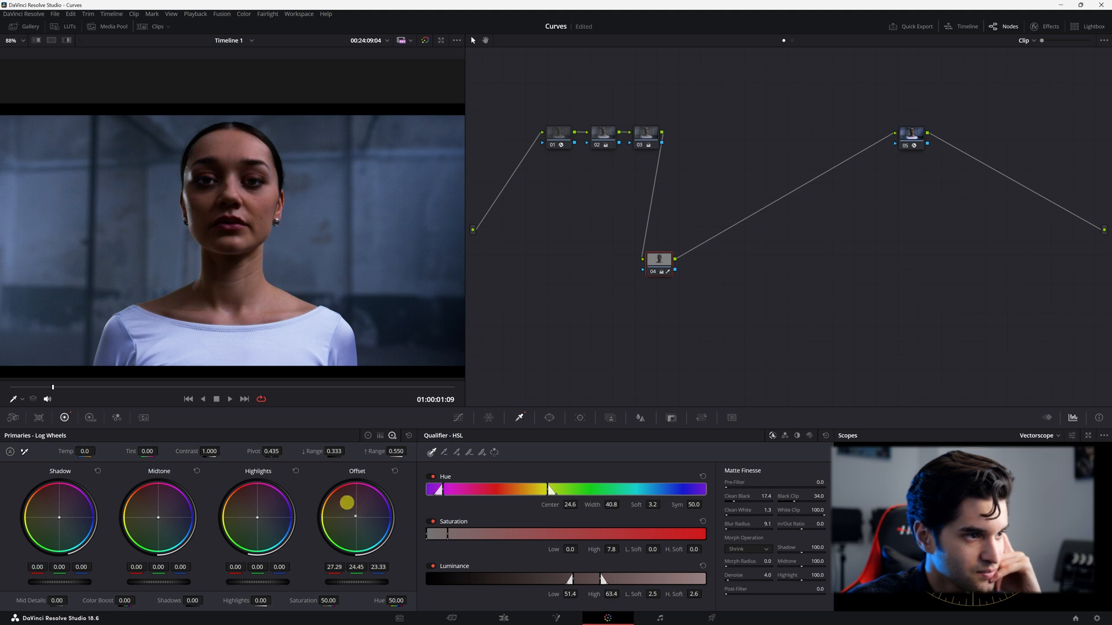
scroll(281, 154, up, 8)
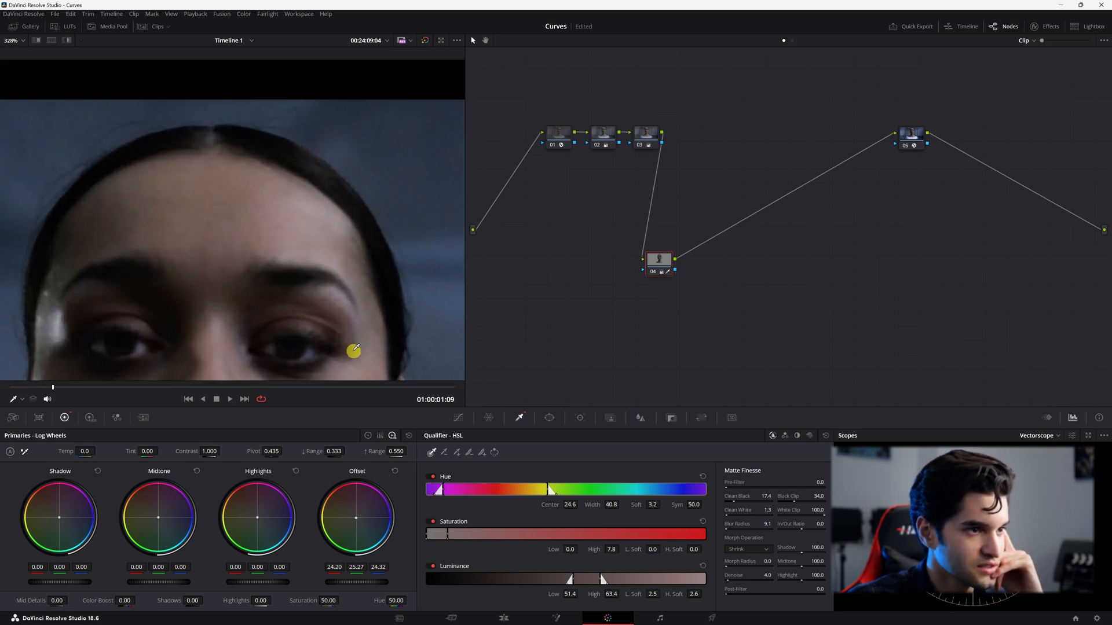
Try a strong magenta Offset shift on the keyed skin and check the key's edges around the forehead and hairline
drag(362, 523, 436, 459)
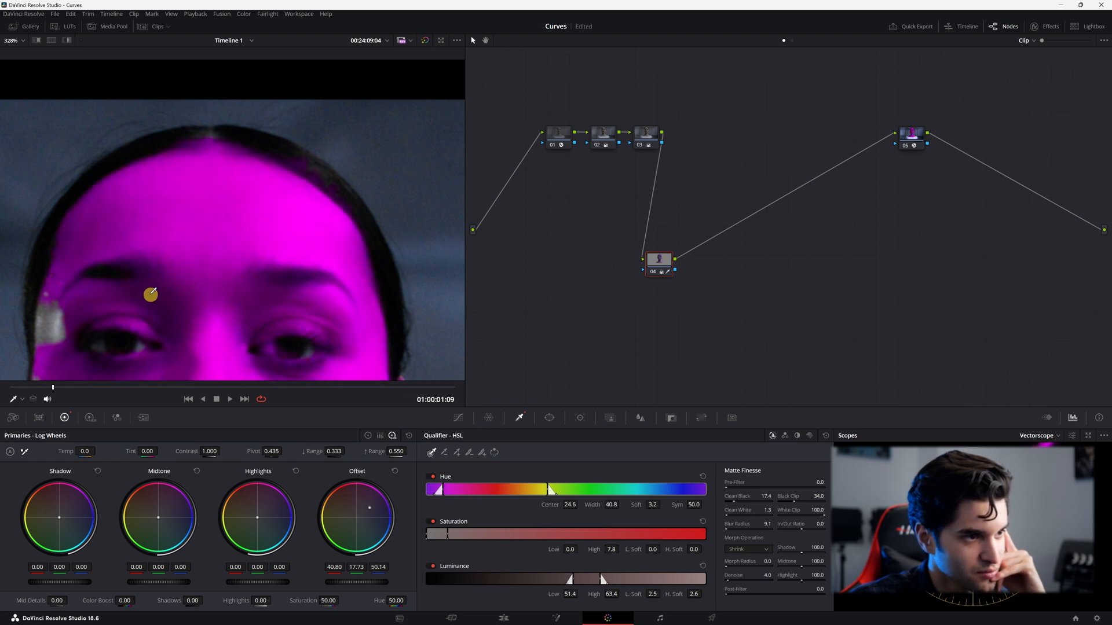
scroll(310, 238, up, 5)
scroll(264, 253, down, 3)
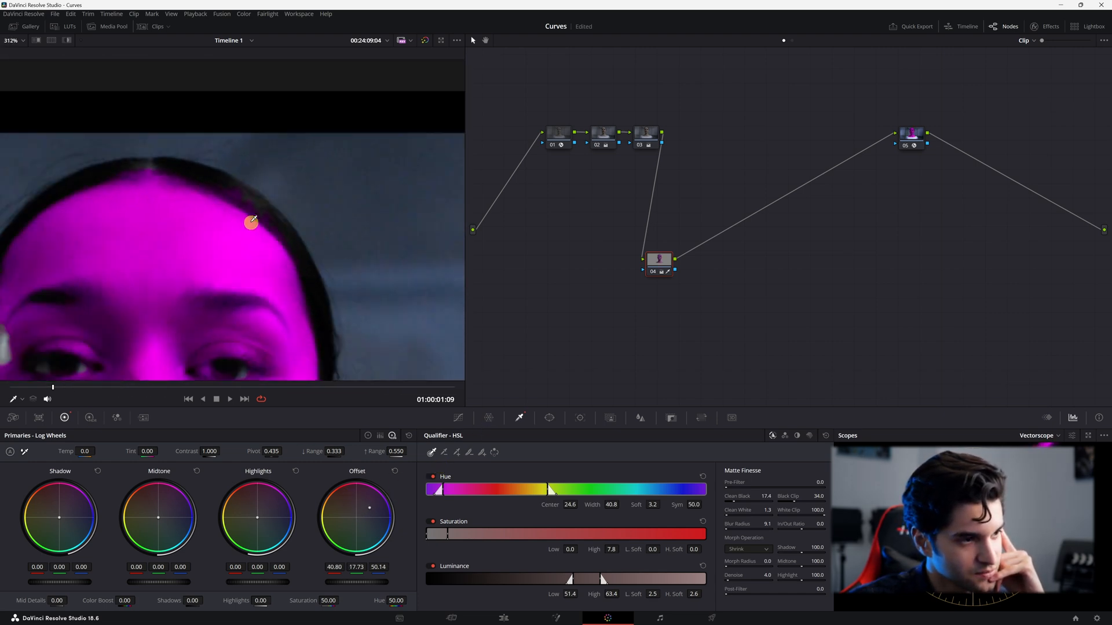
scroll(257, 197, down, 10)
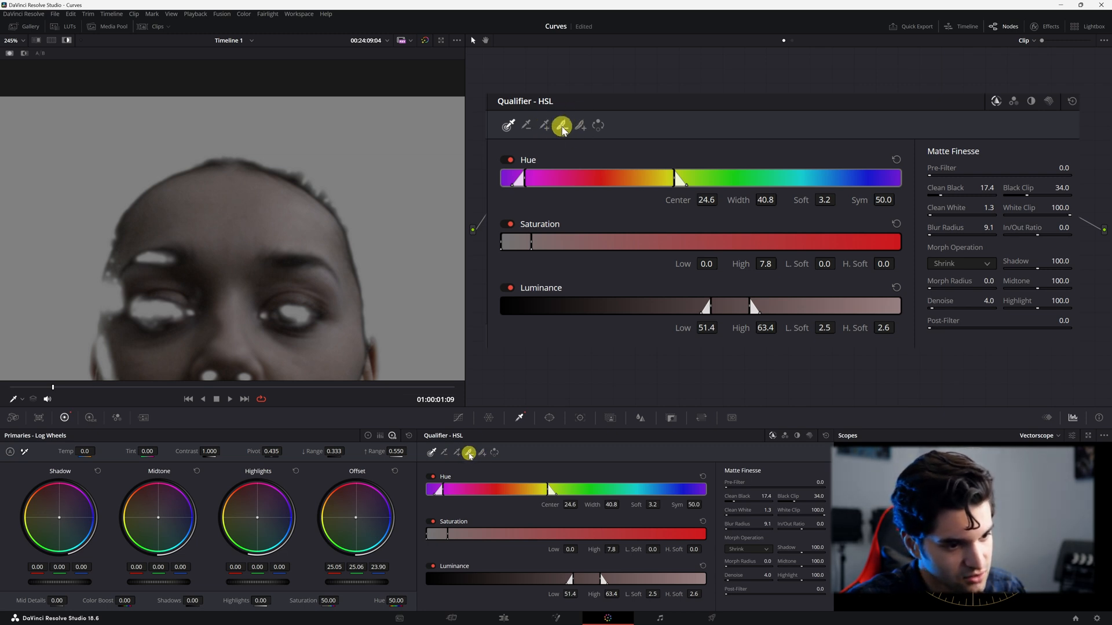
Try subtracting and adding key softness with the feather pickers along the face edge and hairline
click(469, 455)
click(163, 252)
click(109, 263)
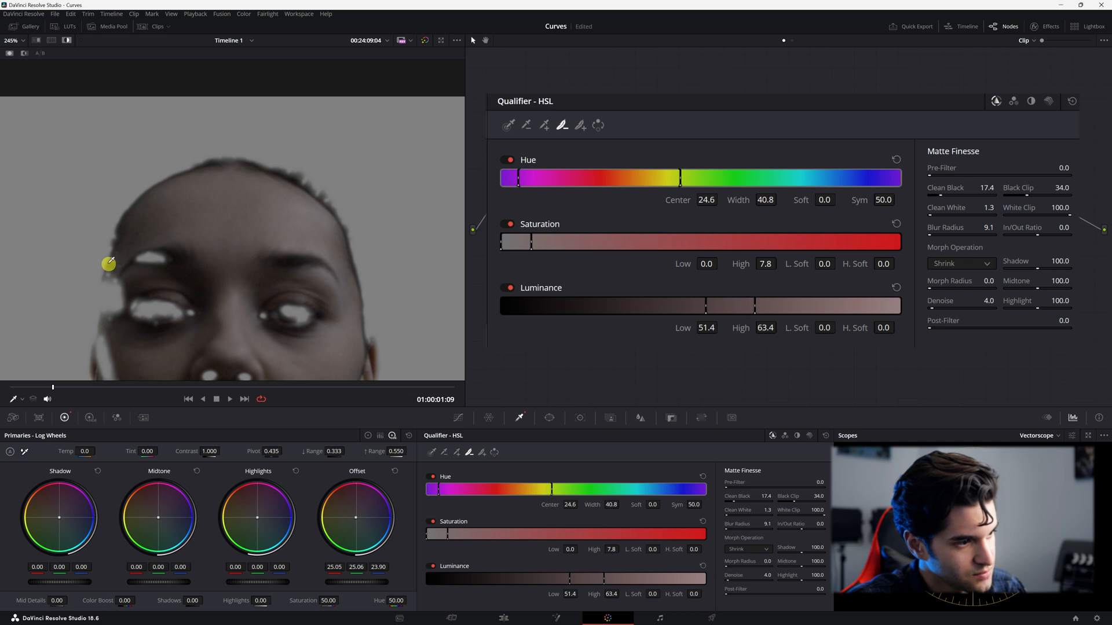
click(580, 125)
click(328, 198)
click(296, 157)
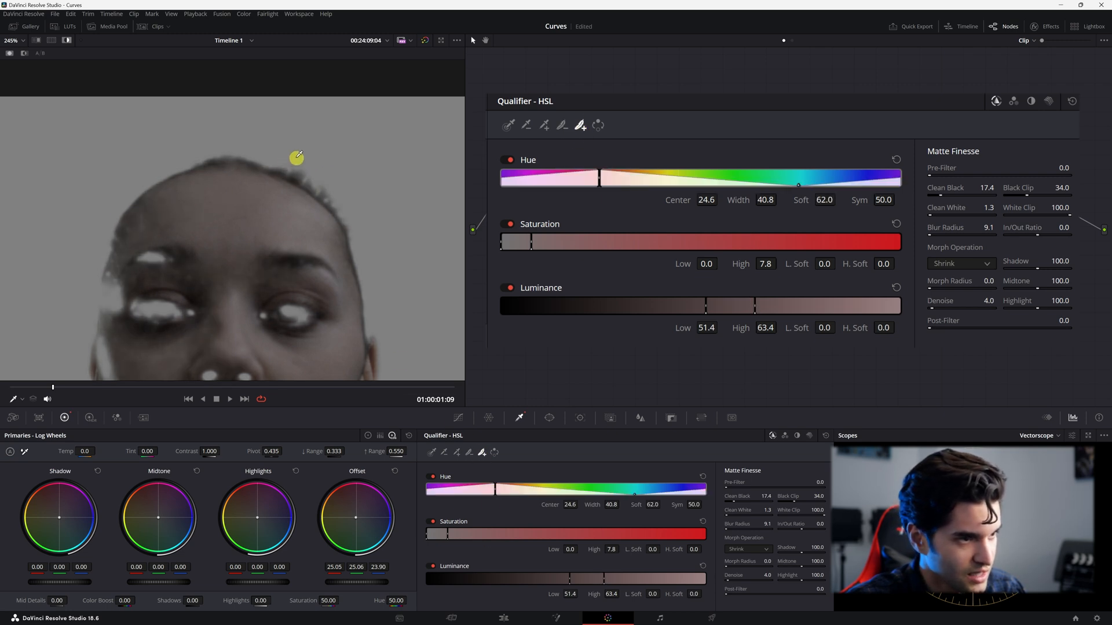
click(239, 151)
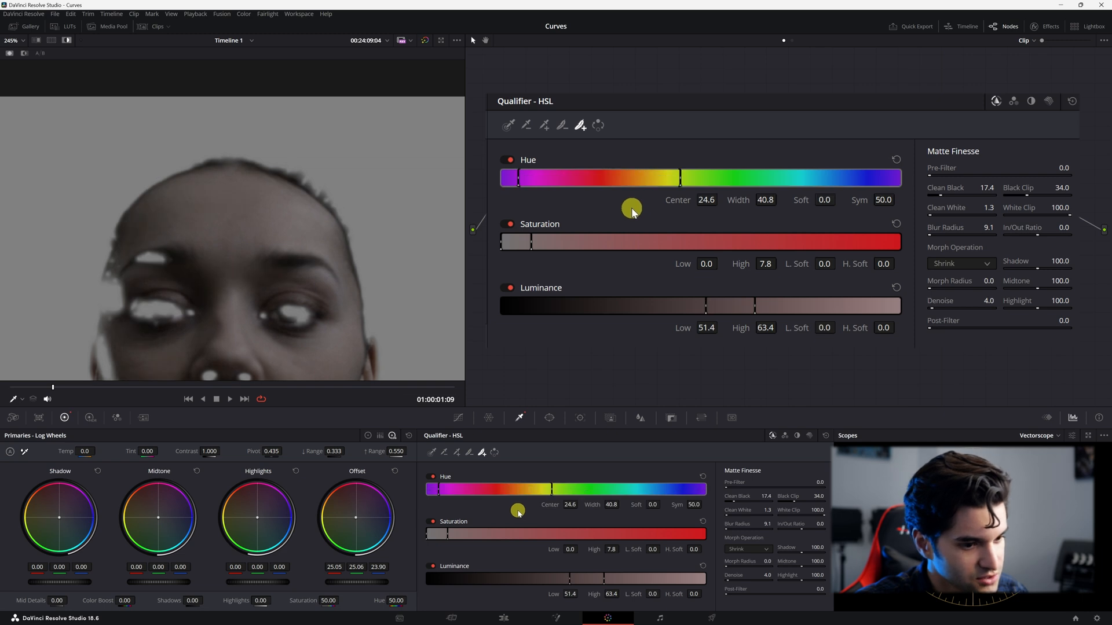
Try adding background tones to the skin key and subtracting a sample of the background beside the head
click(542, 124)
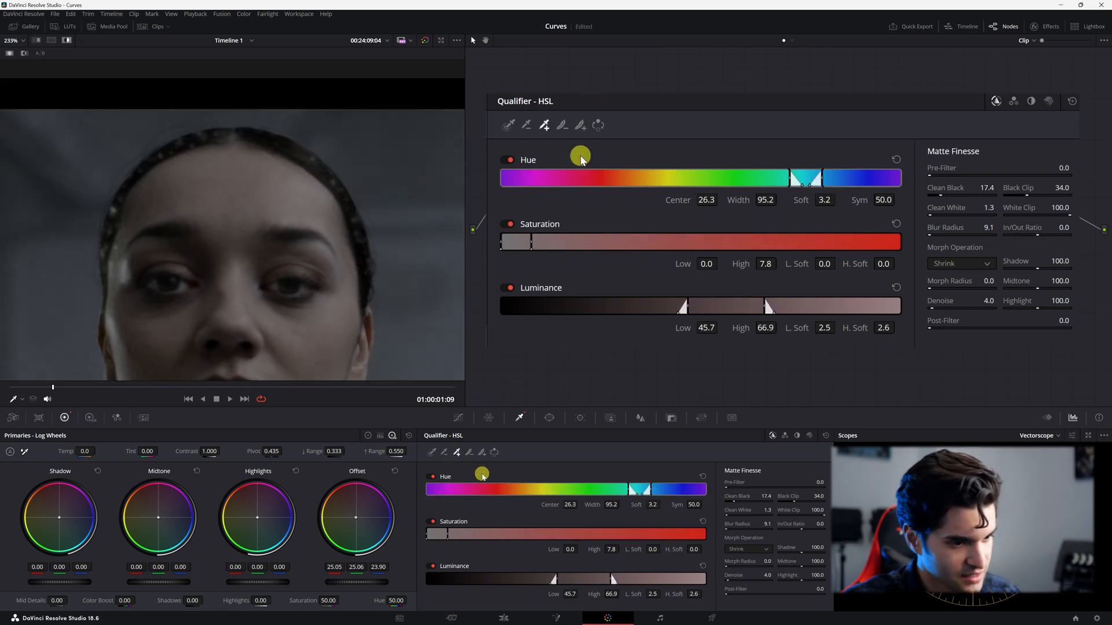
click(444, 453)
mouse_move(305, 133)
mouse_down()
mouse_move(338, 181)
mouse_move(327, 173)
mouse_move(371, 185)
mouse_up()
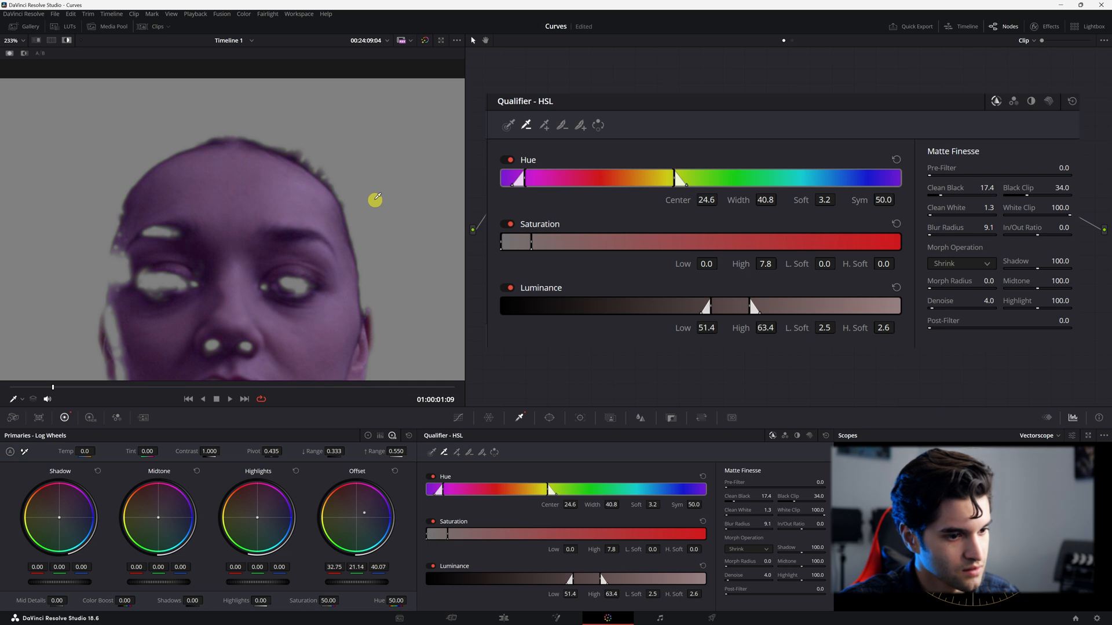
Look through the RGB, LUM, and 3D qualifier modes and return to the HSL qualifier
click(1013, 102)
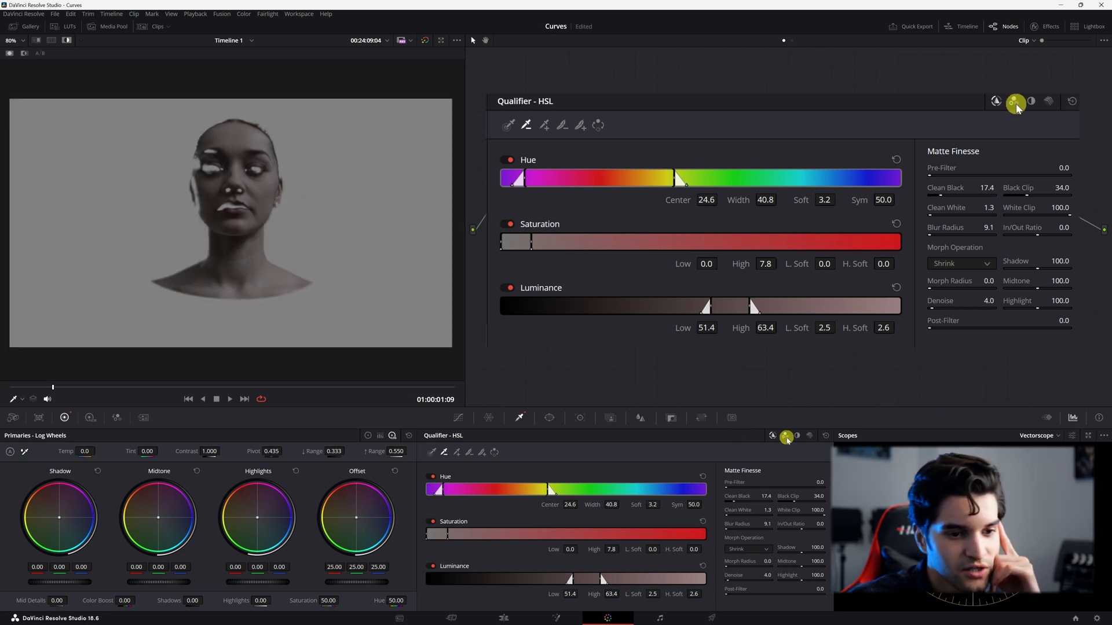
click(1012, 104)
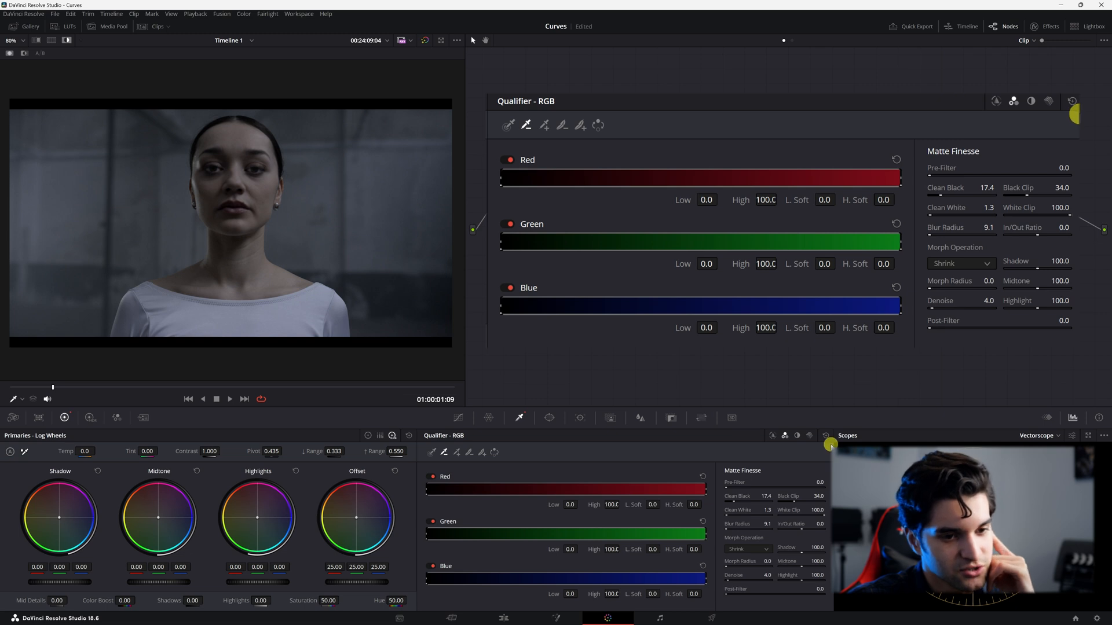
click(1030, 101)
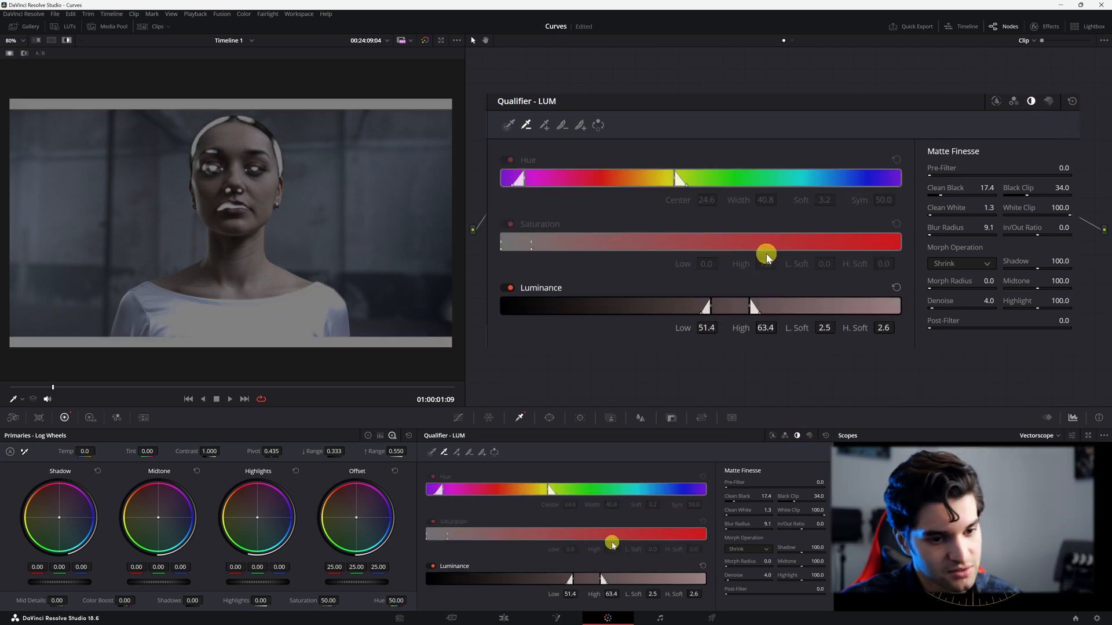
click(1050, 101)
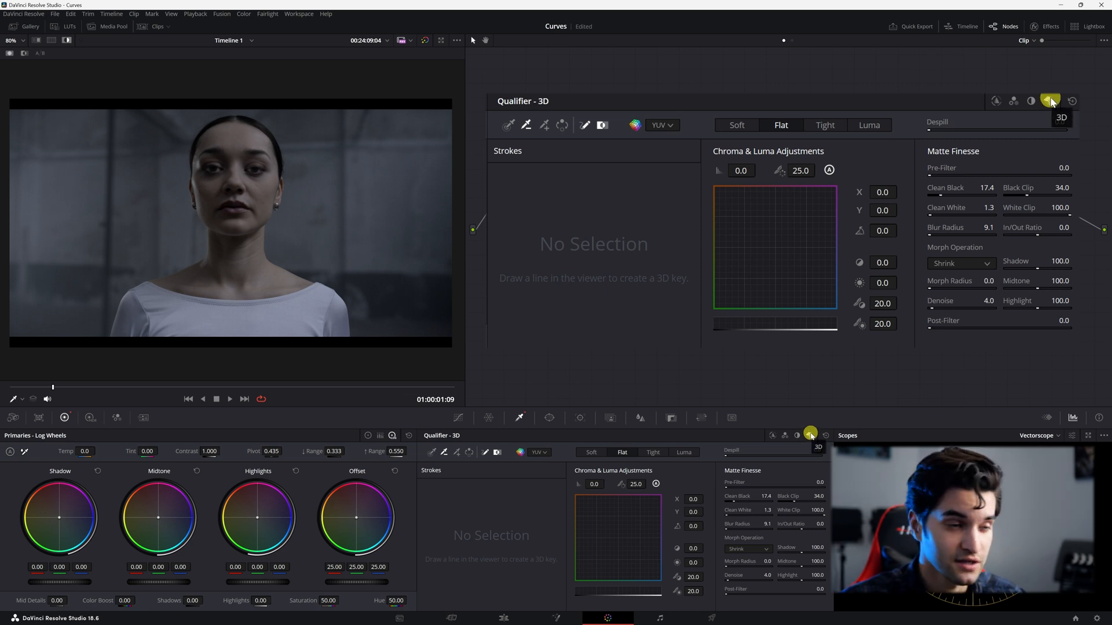
click(773, 435)
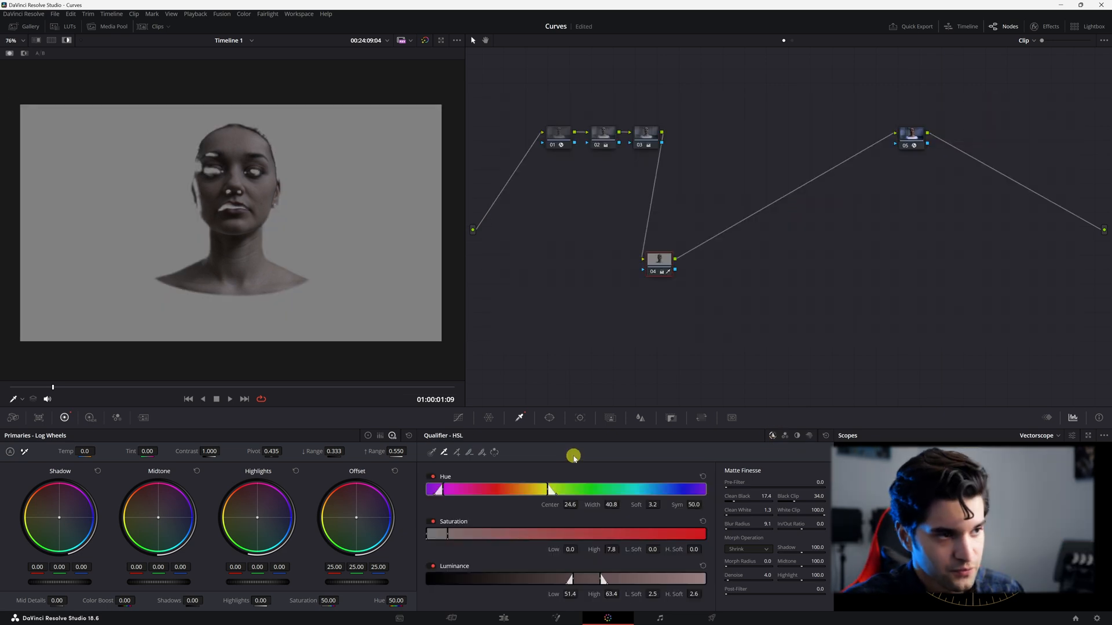
Invert the skin key with the highlight view off and test a purple Offset shift on the background, undoing the shift
click(494, 452)
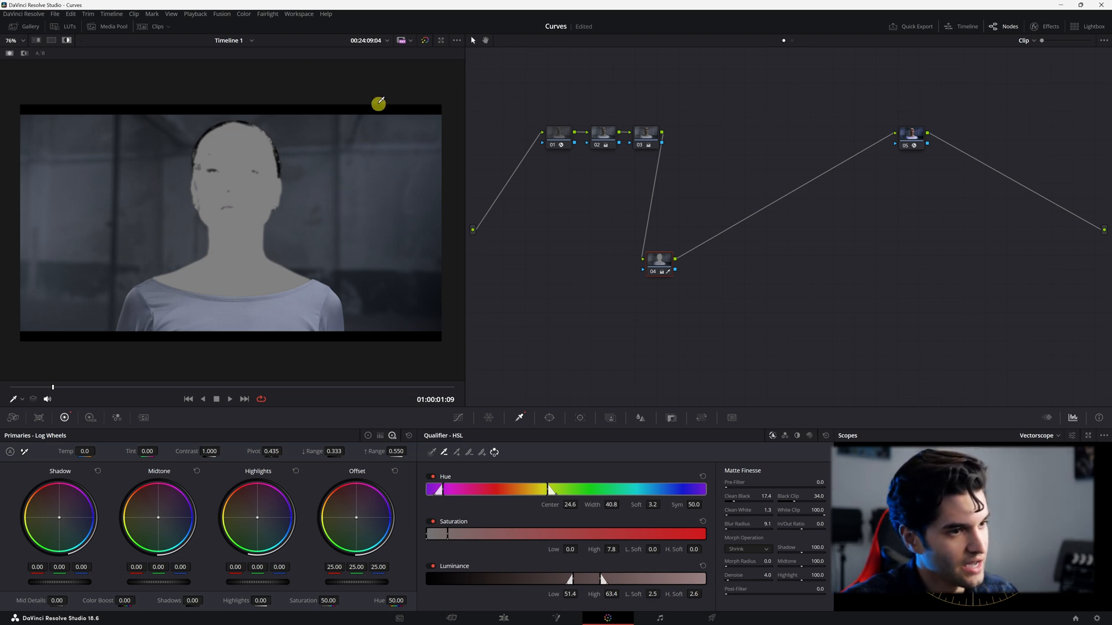
click(65, 41)
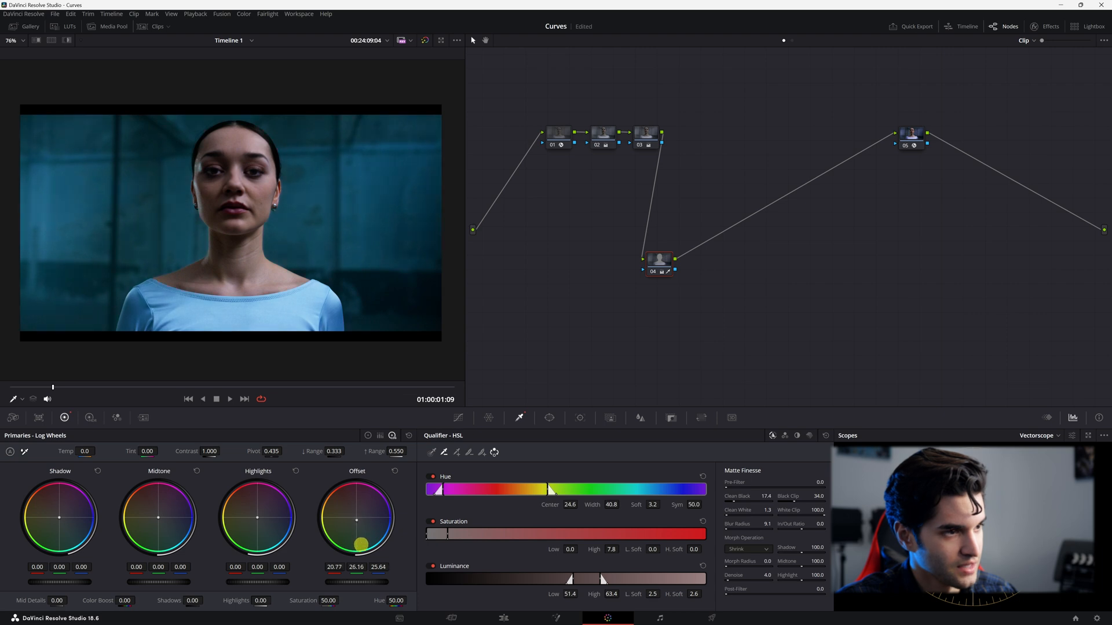
drag(360, 545, 345, 429)
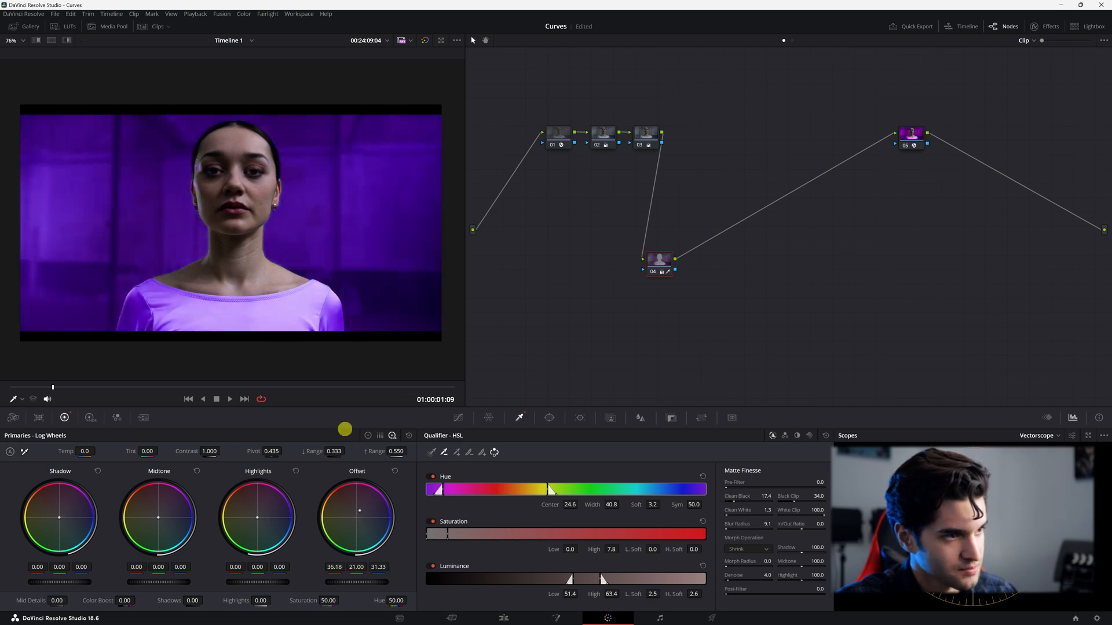
key(ctrl+z)
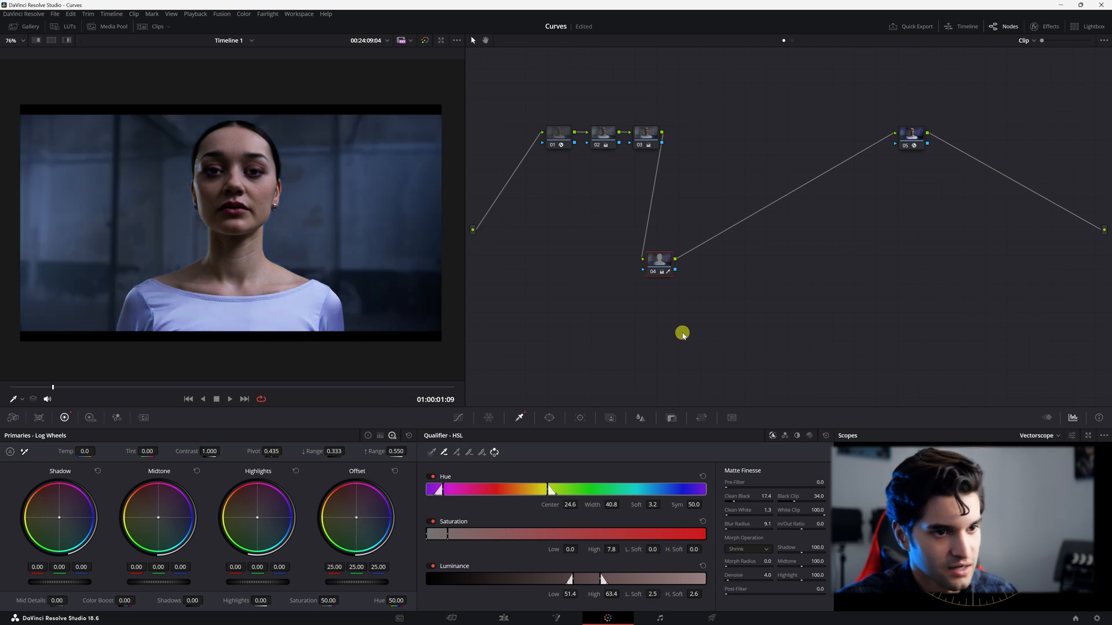
Open the clip of the blue-haired woman for color grading and arrange node 05 after the WB node
click(502, 619)
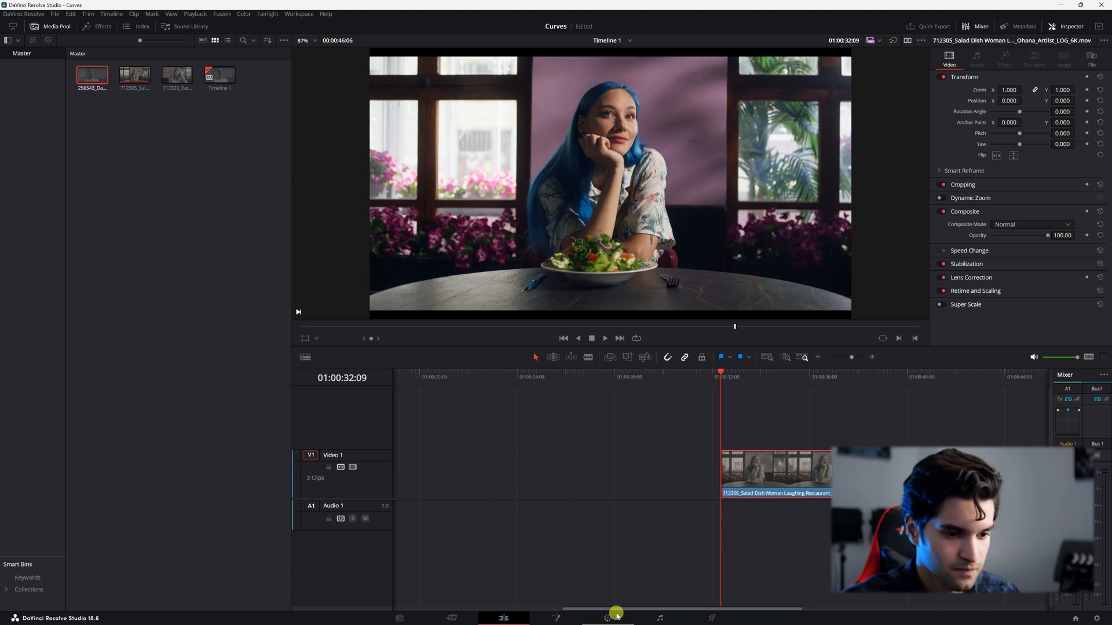
click(615, 615)
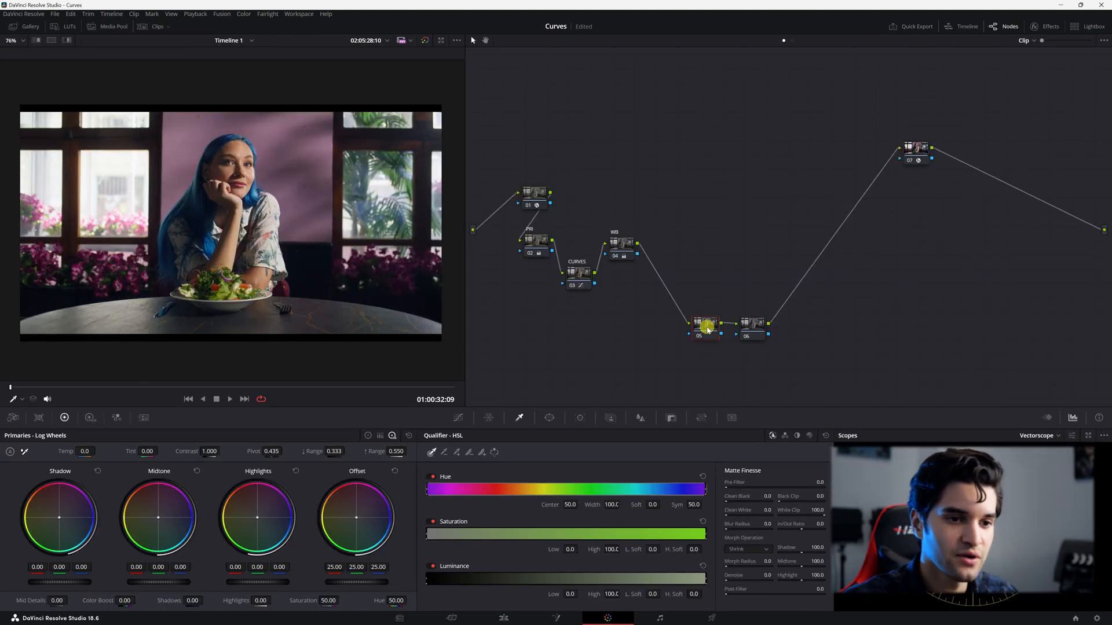
mouse_move(706, 328)
mouse_down()
mouse_move(658, 330)
mouse_move(692, 325)
mouse_up()
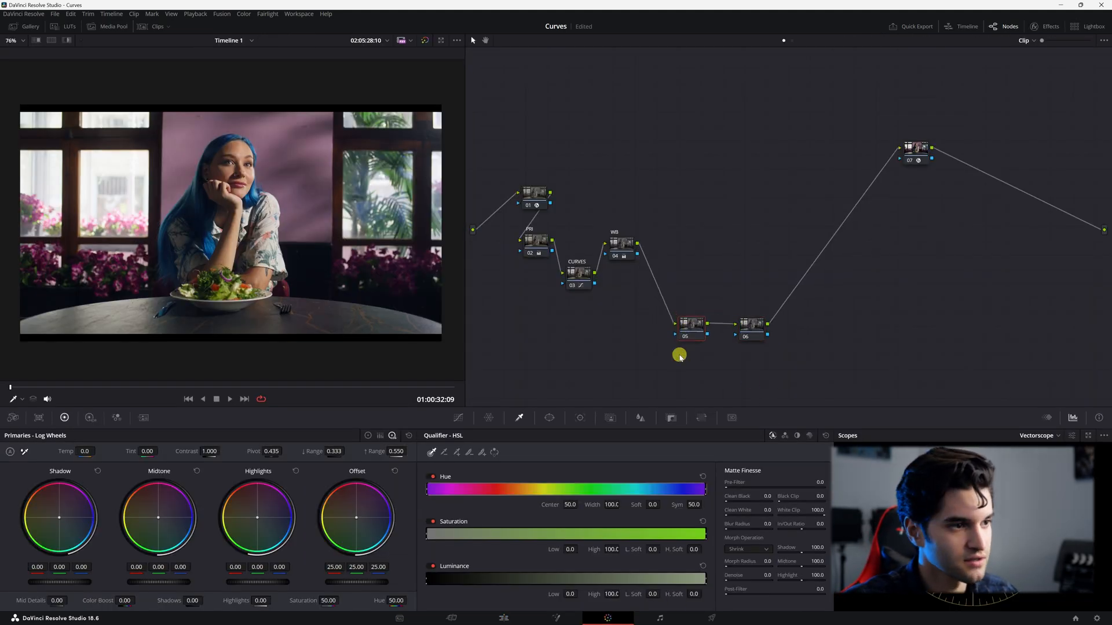
scroll(225, 188, up, 1)
scroll(225, 187, down, 1)
scroll(246, 159, up, 1)
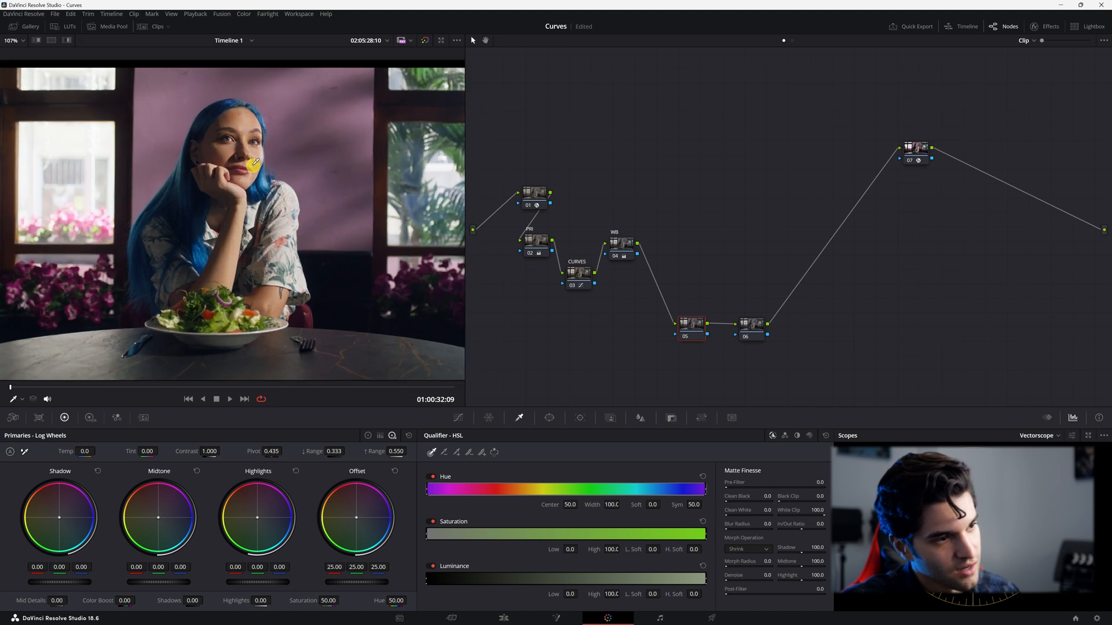
scroll(259, 165, down, 3)
scroll(264, 210, up, 2)
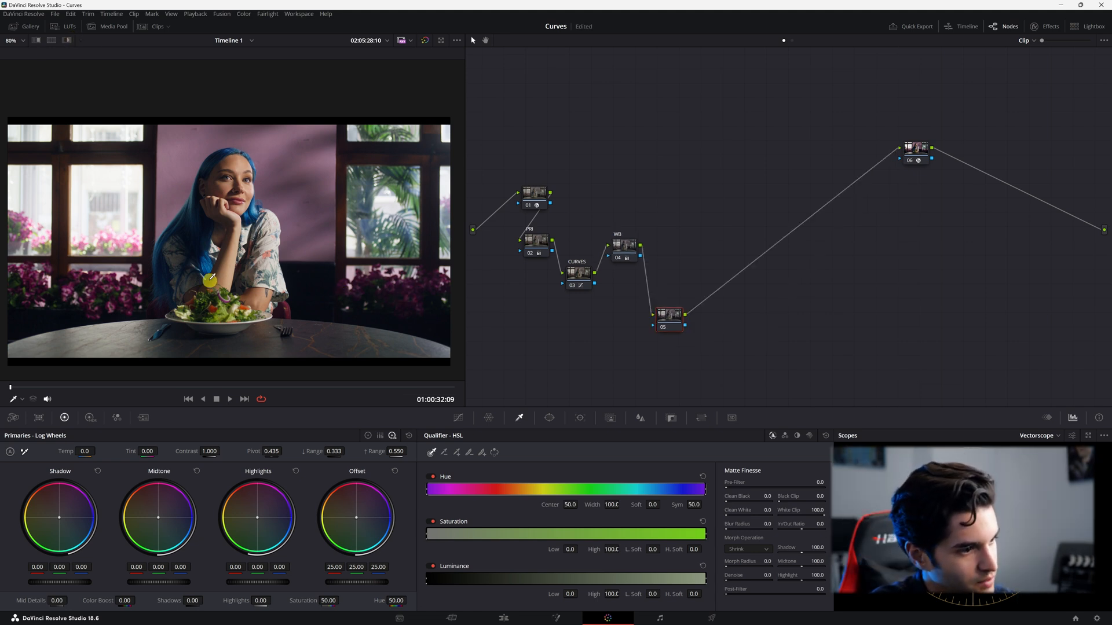
drag(673, 315, 674, 310)
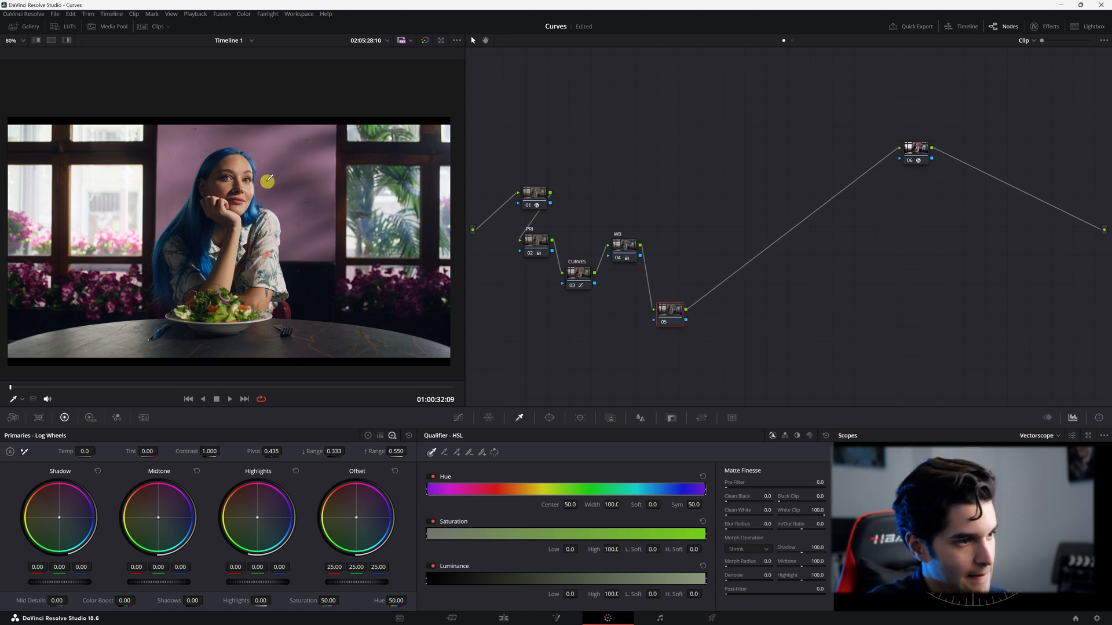
Sample the woman's forehead on the Hue Vs Hue curve and set its Hue Rotate to -7.65
click(457, 418)
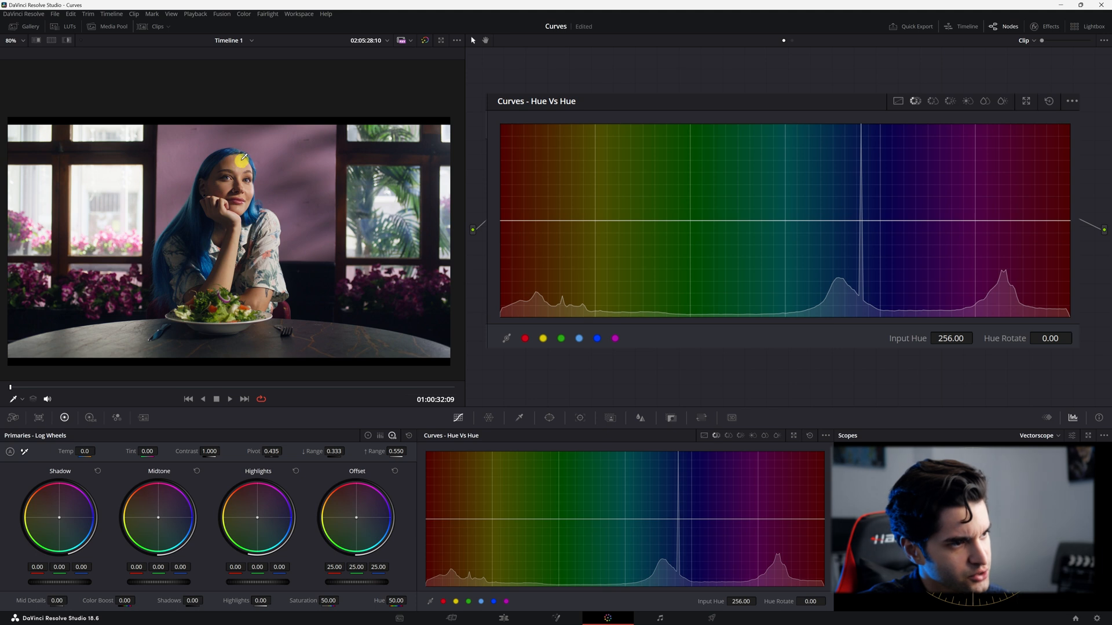
click(233, 161)
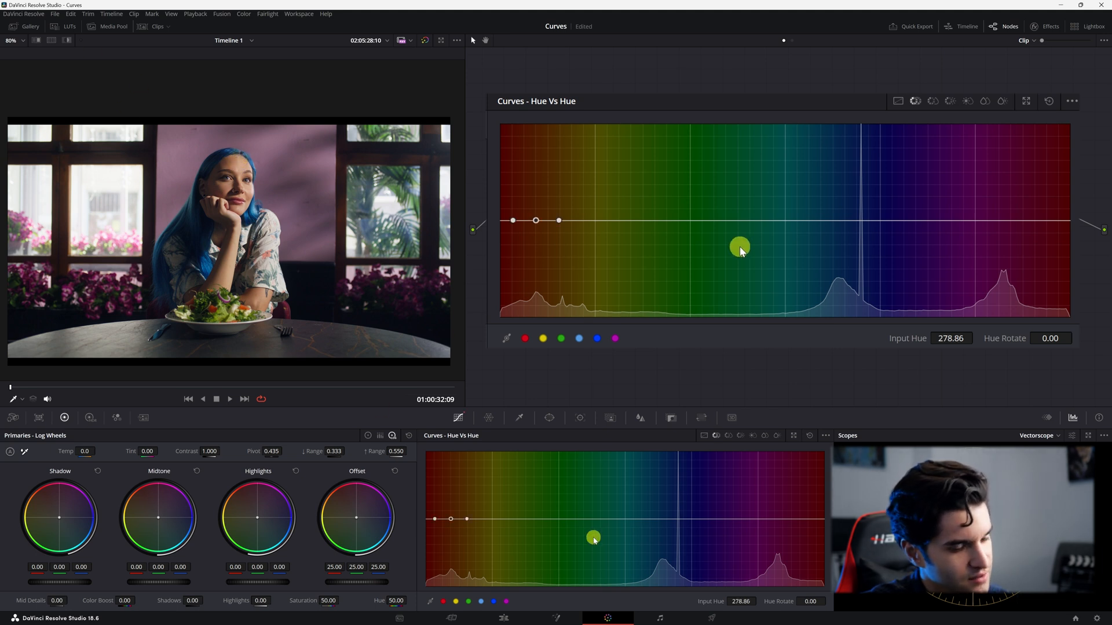
drag(996, 342, 919, 339)
drag(719, 603, 714, 603)
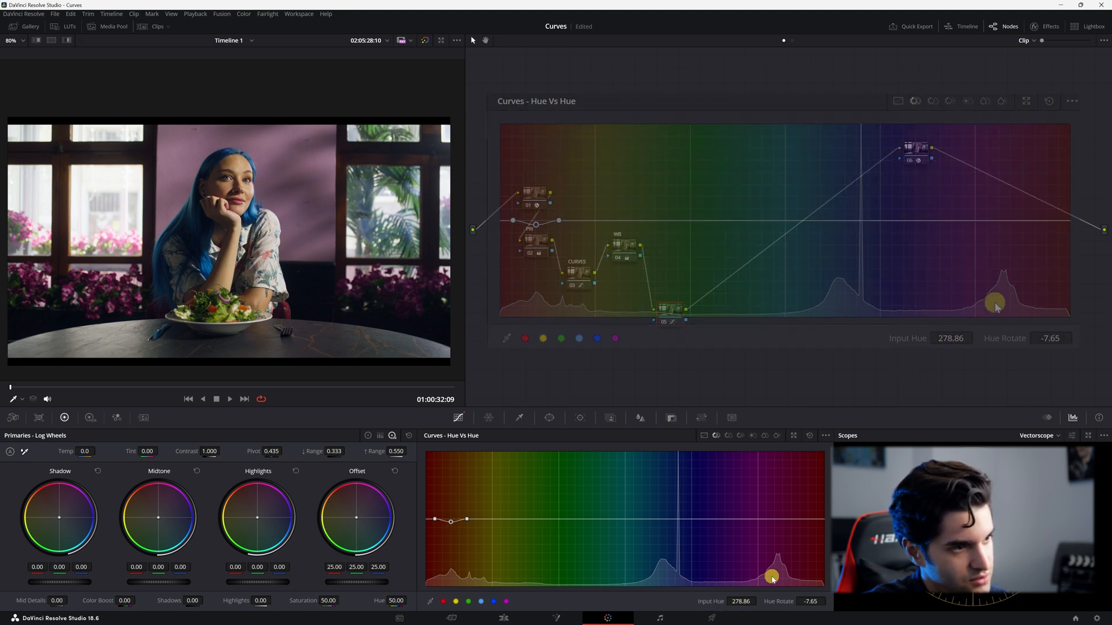
Add a serial node after node 05 and sample the purple wall on it with the HSL qualifier
key(alt+s)
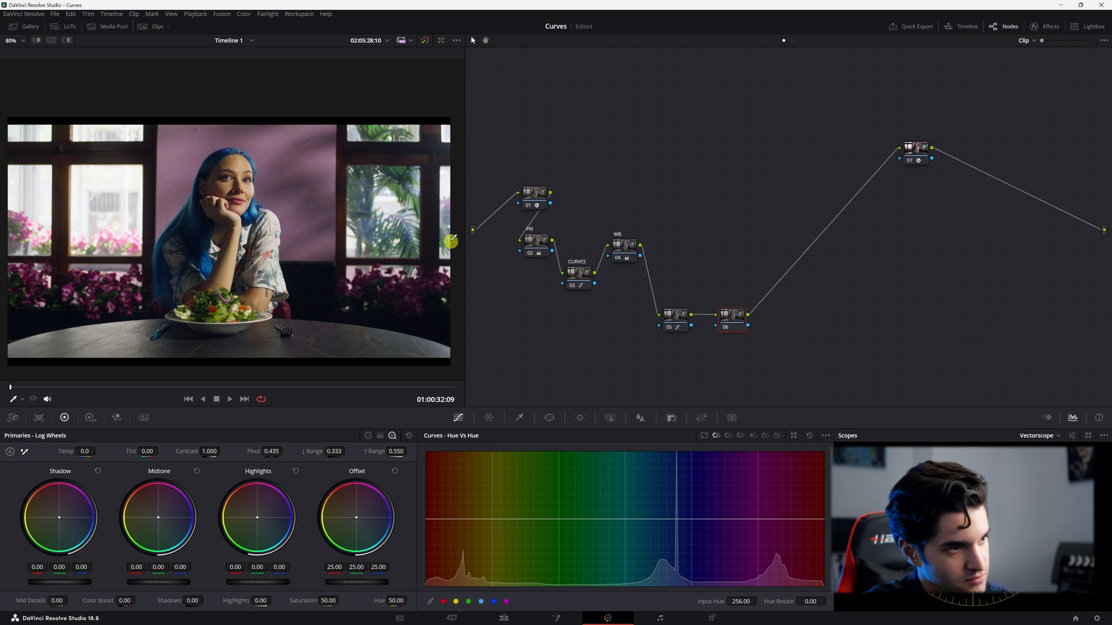
drag(732, 315, 732, 318)
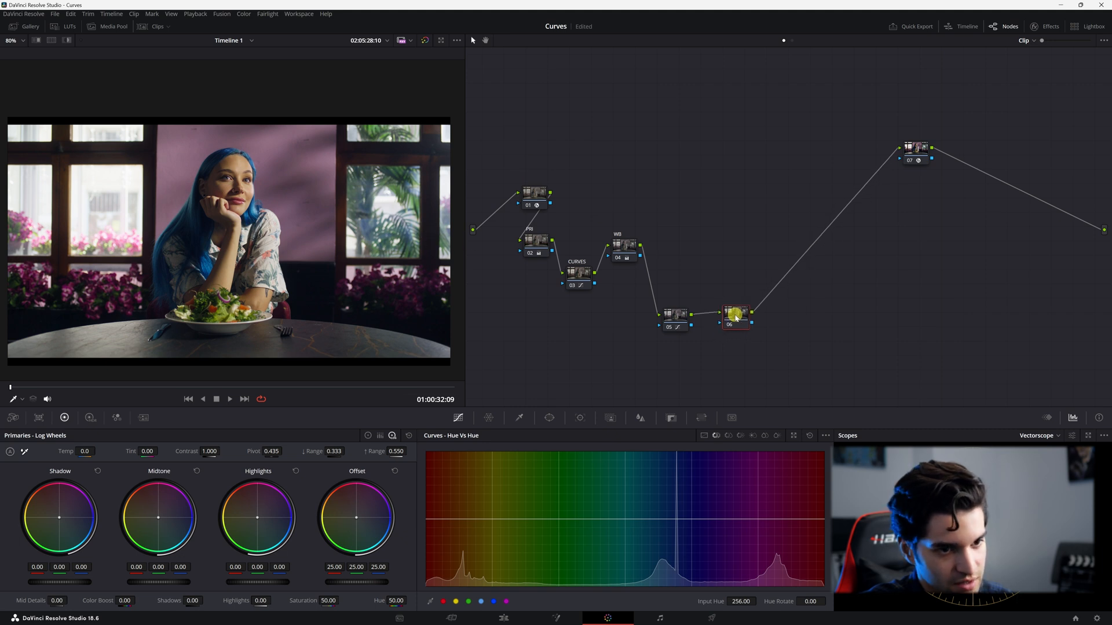
click(519, 418)
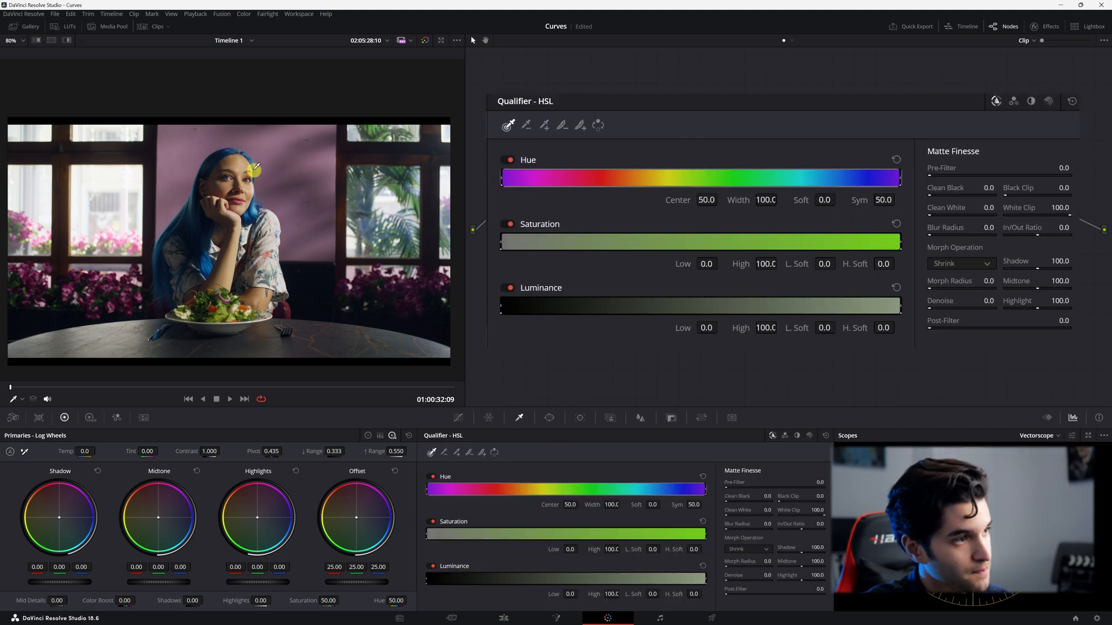
click(329, 209)
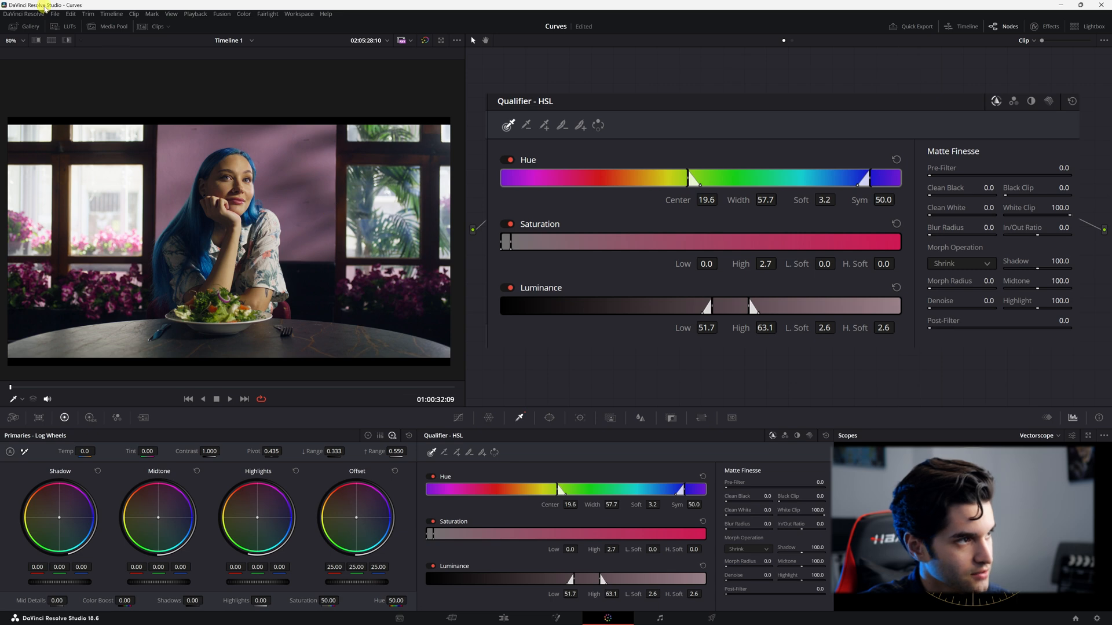
Highlight the wall key and refine it to Hue Center 12.2, Width 23.4, Saturation 0.4 to 13.7, and Luminance 47.2 to 62.6
click(67, 41)
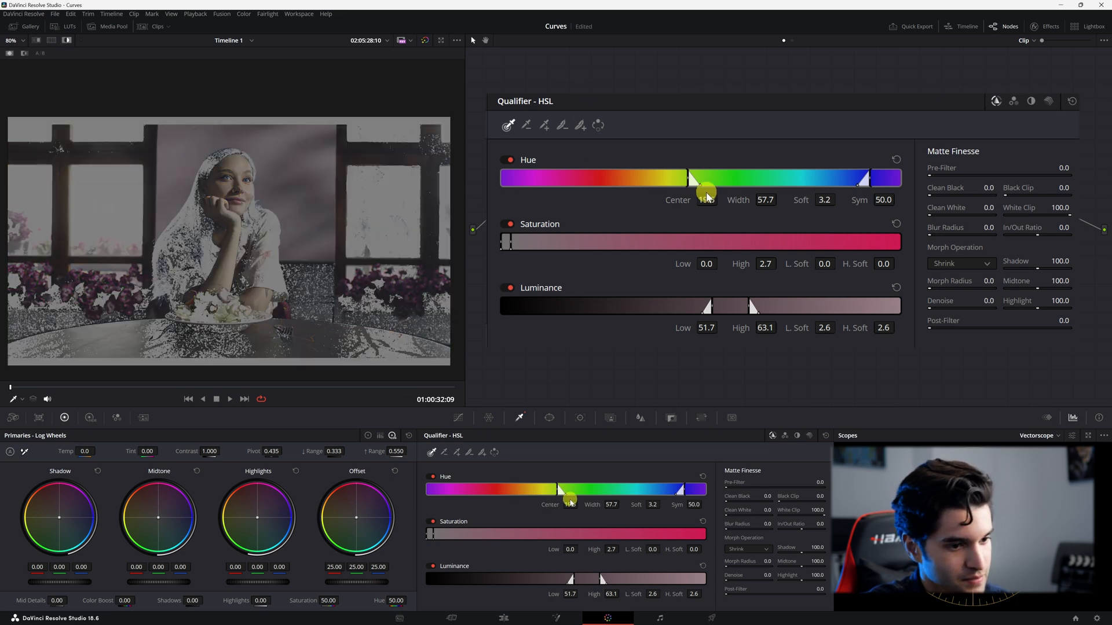
drag(685, 180, 560, 174)
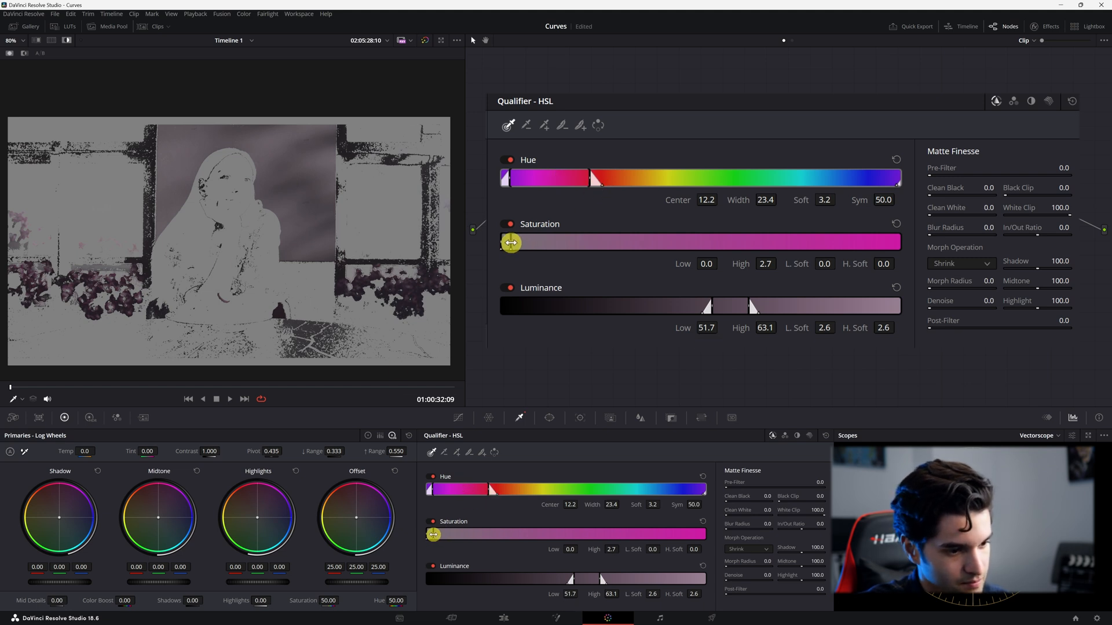
drag(512, 244, 533, 241)
mouse_move(752, 306)
mouse_down()
mouse_move(759, 312)
mouse_move(752, 305)
mouse_up()
drag(602, 579, 587, 581)
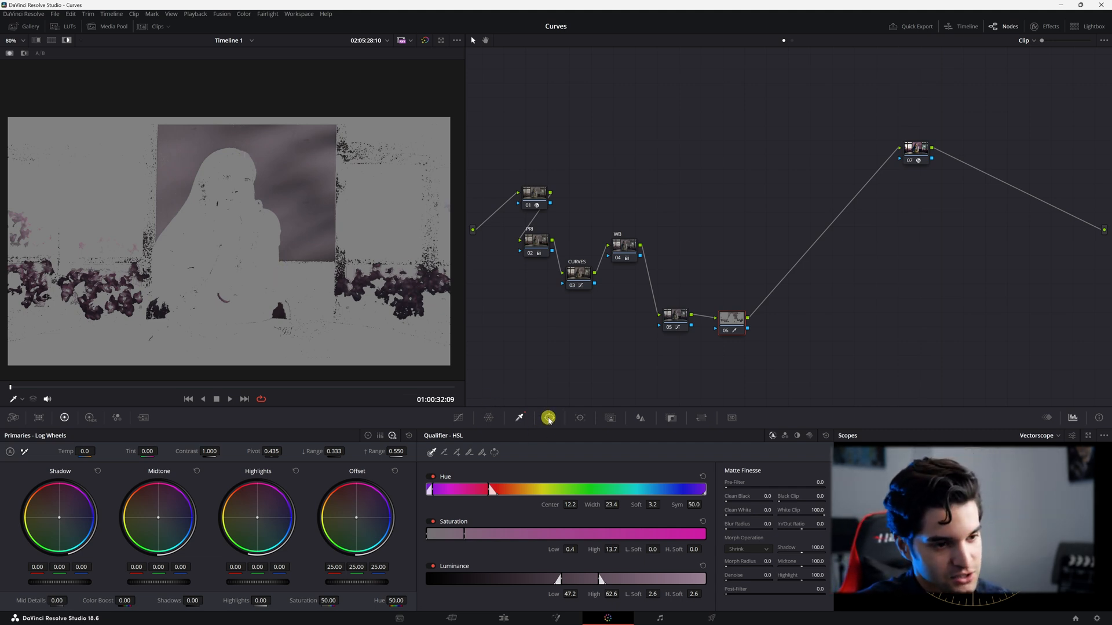
Add a linear power window to node 06 and fit it around the purple wall behind the woman
click(548, 418)
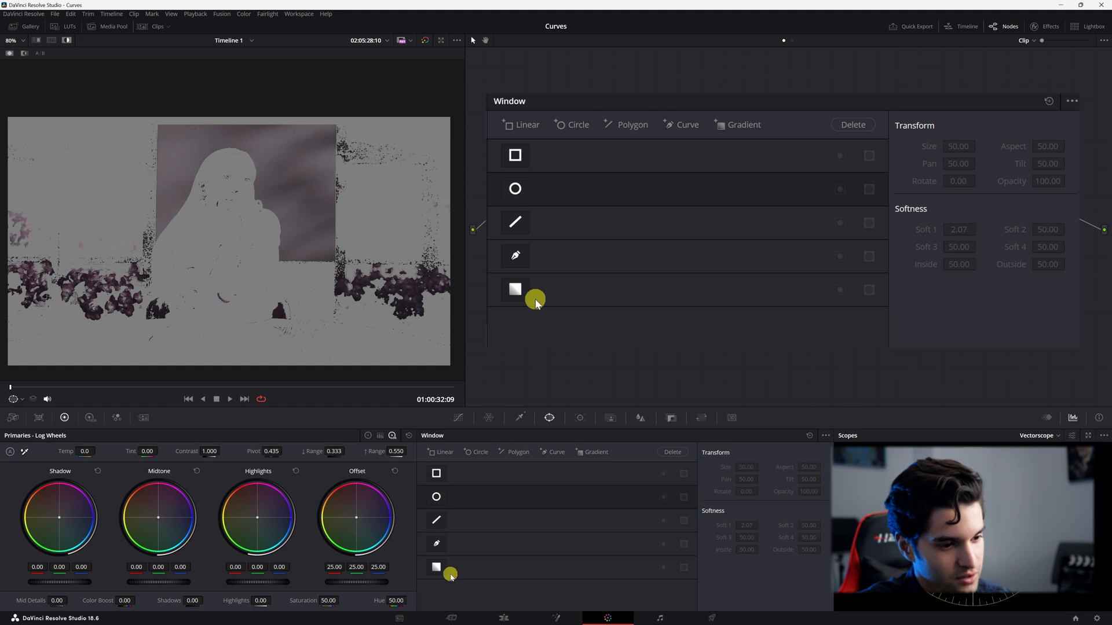
click(515, 153)
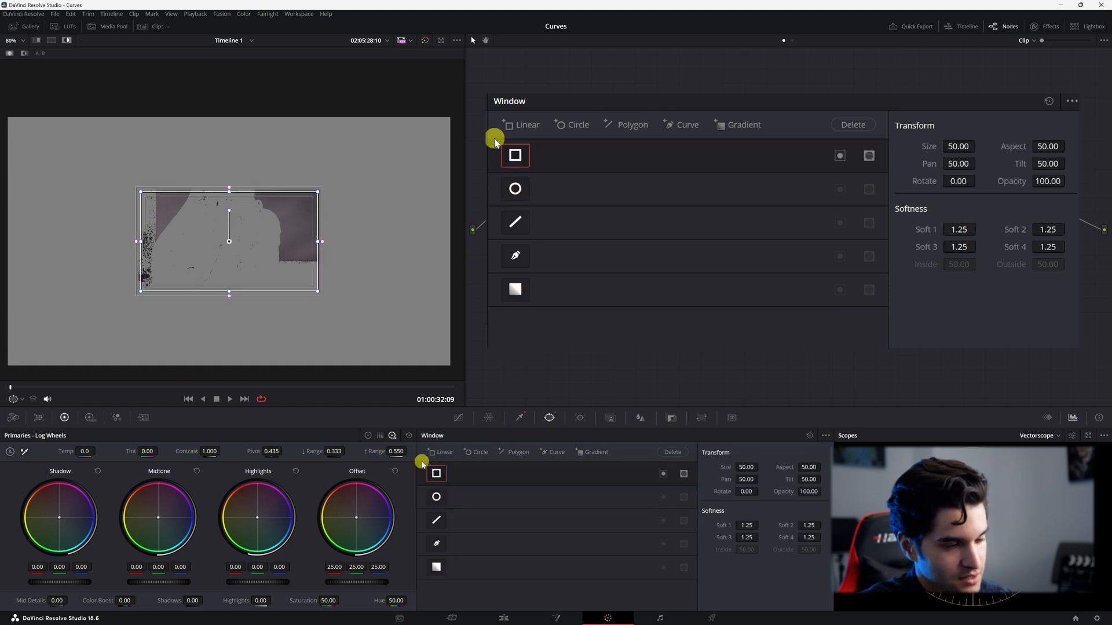
drag(226, 236, 244, 164)
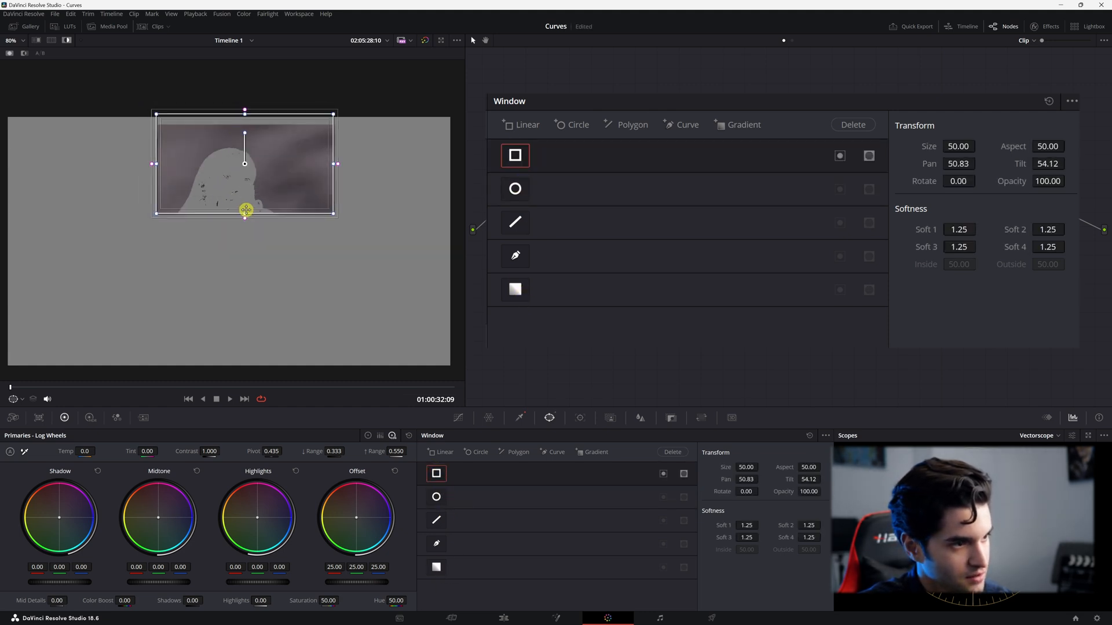
drag(247, 210, 248, 266)
drag(156, 190, 145, 193)
drag(331, 189, 344, 193)
mouse_move(249, 271)
mouse_down()
mouse_move(243, 289)
mouse_move(242, 276)
mouse_up()
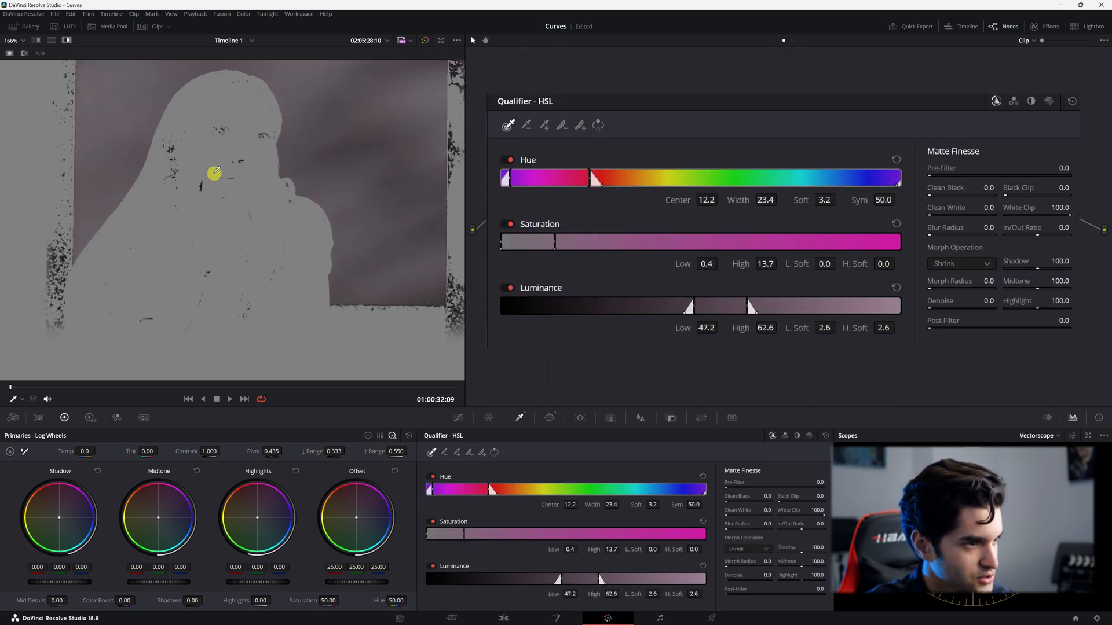
Clean up the wall matte with Black Clip 9.8, Clean Black 18.6, Denoise 4.6 and Blur Radius 3.4
drag(216, 174, 253, 217)
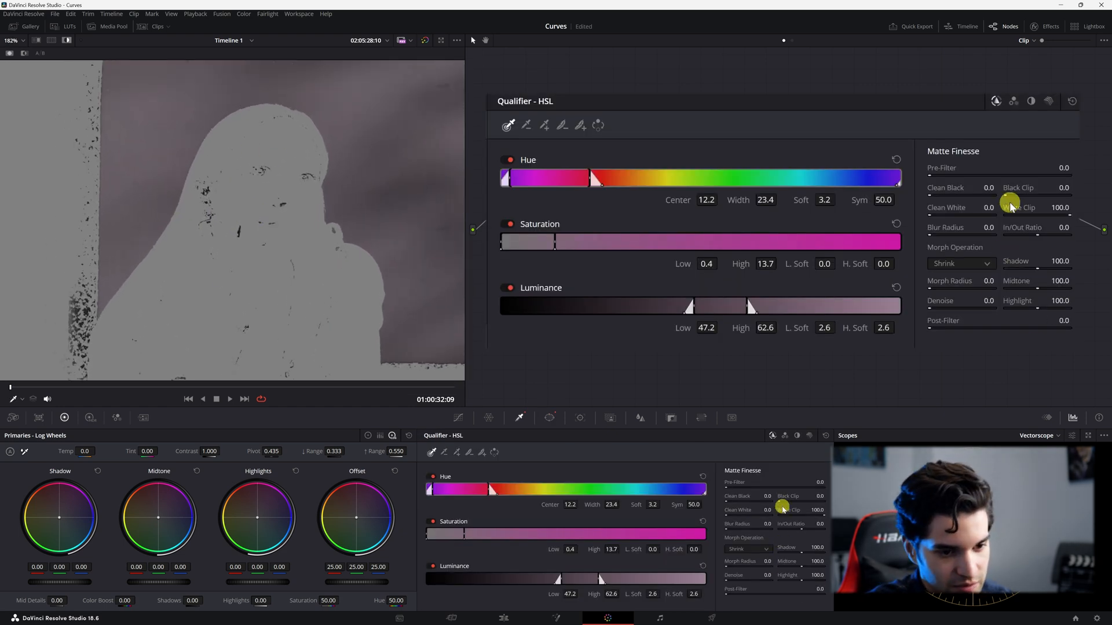
drag(1010, 197, 1056, 199)
mouse_move(814, 504)
mouse_down()
mouse_move(832, 505)
mouse_move(819, 504)
mouse_up()
drag(740, 502, 791, 506)
scroll(347, 289, down, 2)
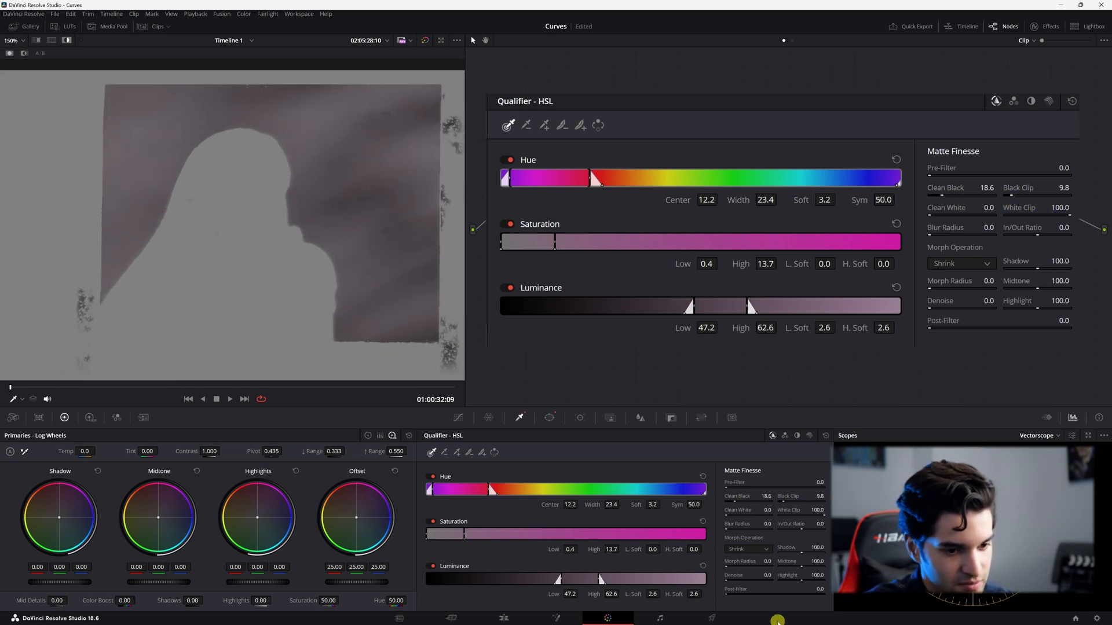
drag(940, 304, 959, 308)
mouse_move(747, 581)
mouse_down()
mouse_move(734, 580)
mouse_move(750, 581)
mouse_up()
mouse_move(737, 526)
mouse_down()
mouse_move(746, 527)
mouse_move(729, 525)
mouse_up()
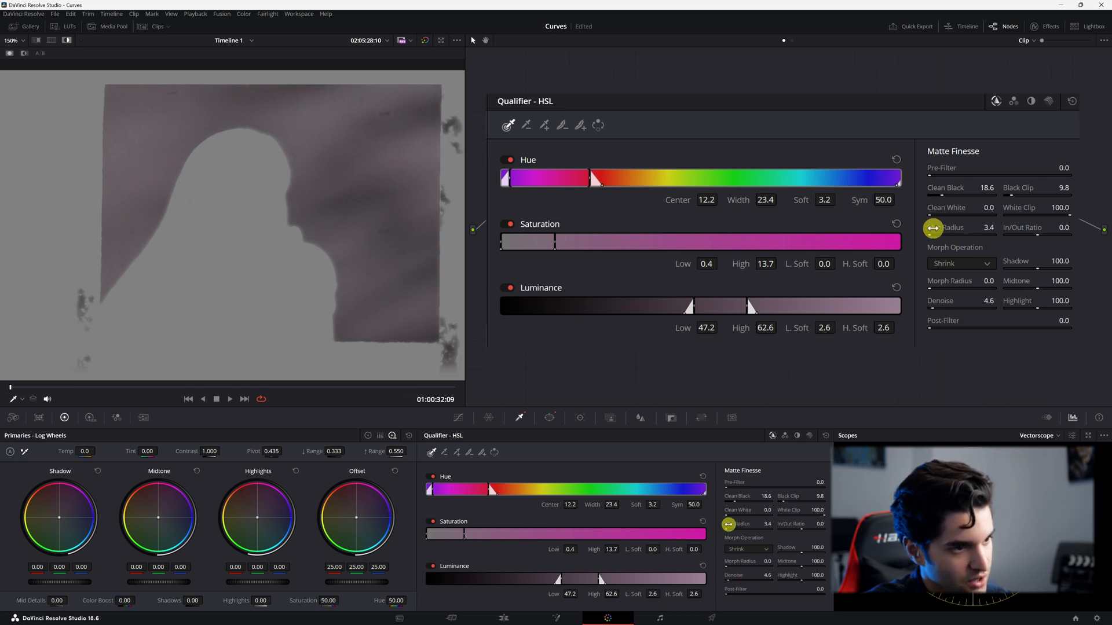
Show the power window outline and tighten its lower and side edges around the purple wall
click(21, 399)
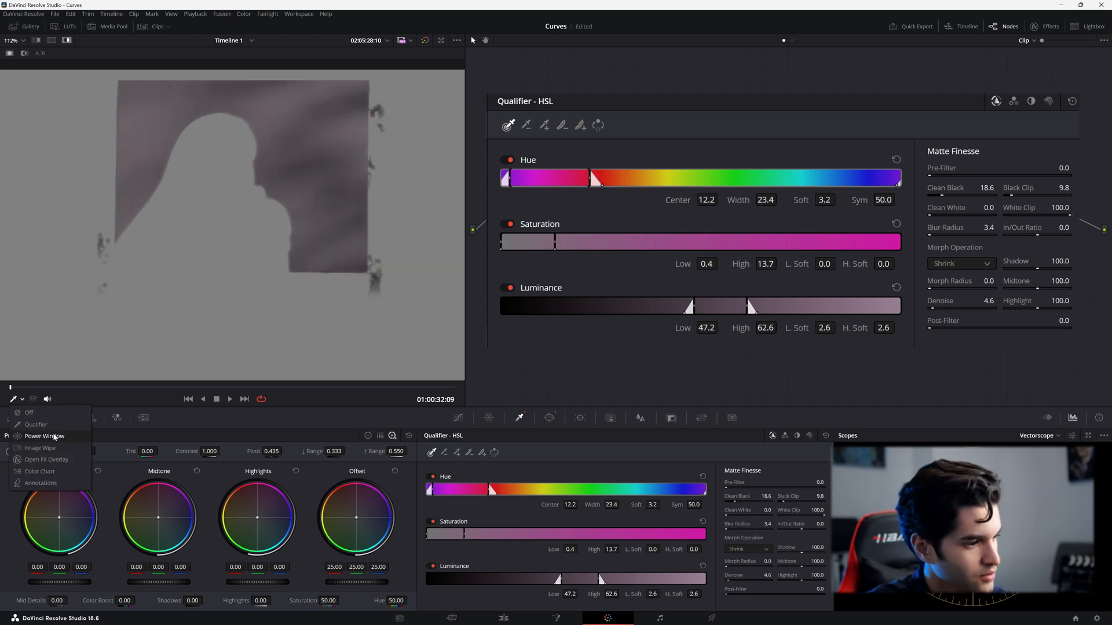
click(54, 437)
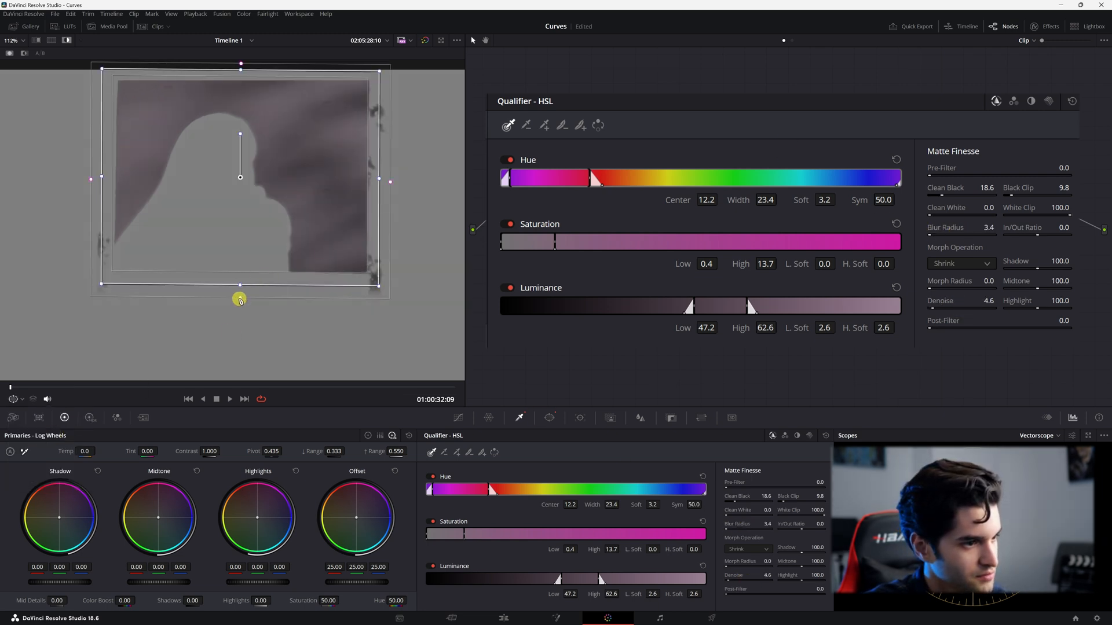
drag(240, 299, 240, 276)
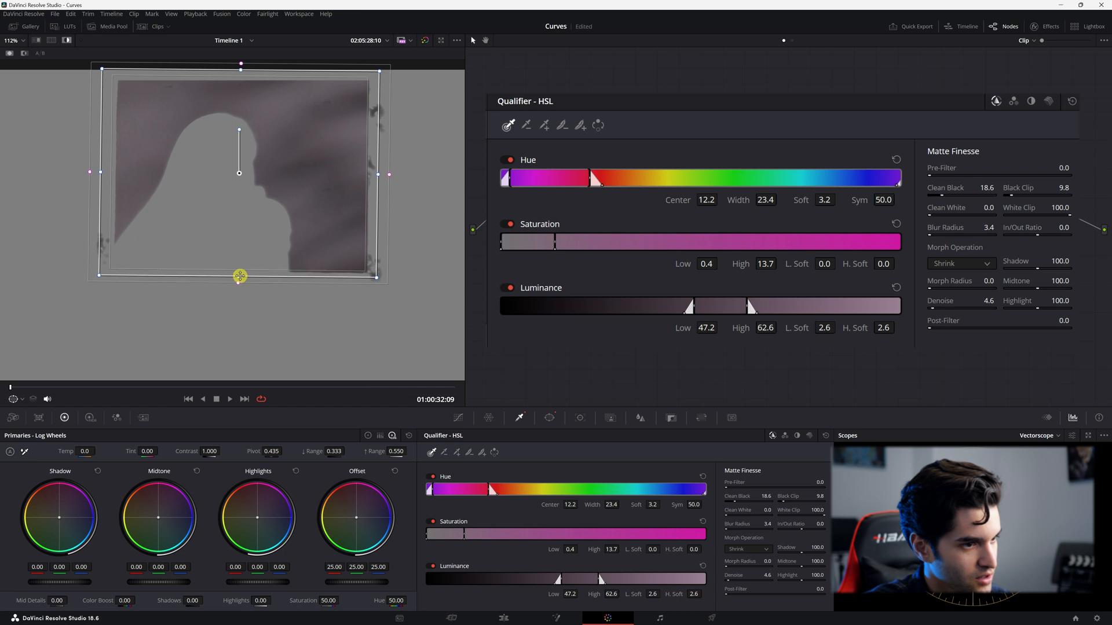
drag(381, 178, 374, 173)
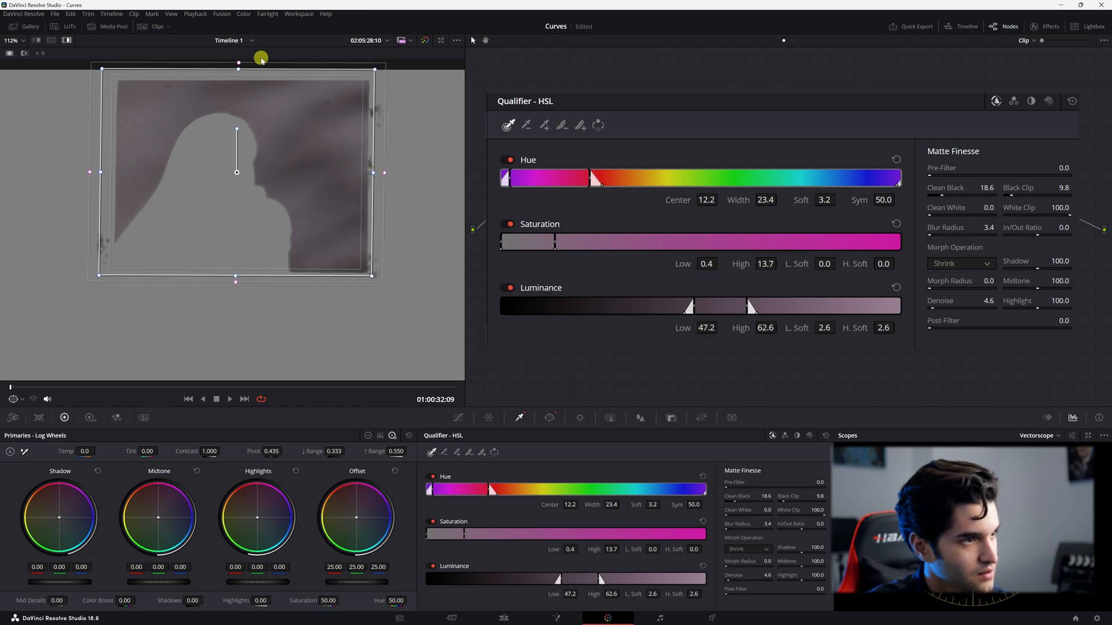
drag(102, 174, 110, 171)
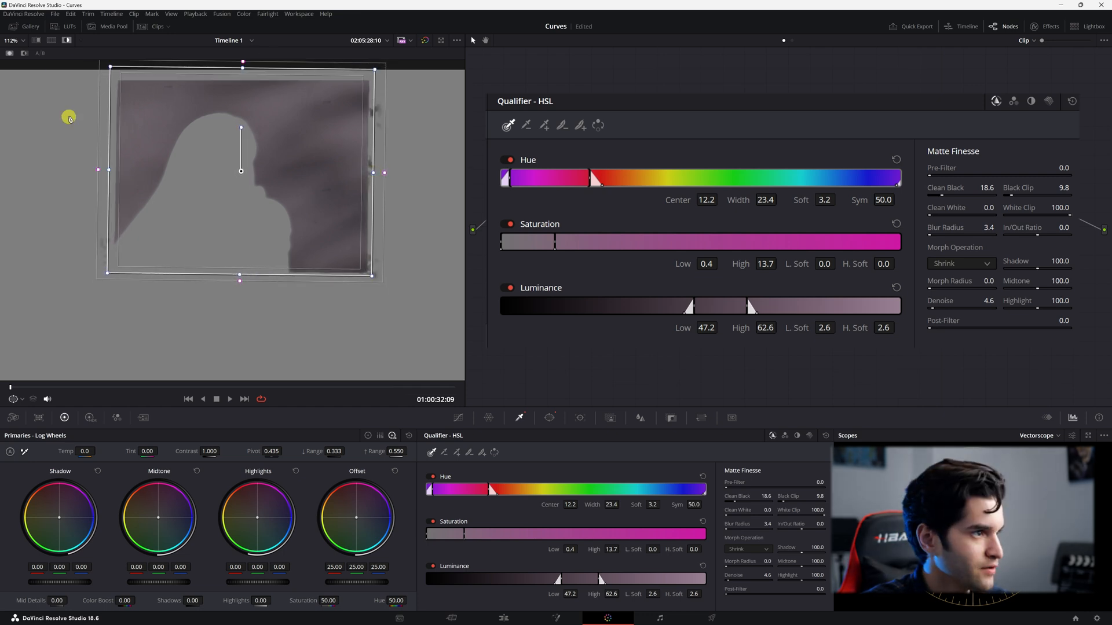
Turn off the highlight and window overlay, and shift the wall's Offset color to 22.94, 25.30, 27.78
click(68, 39)
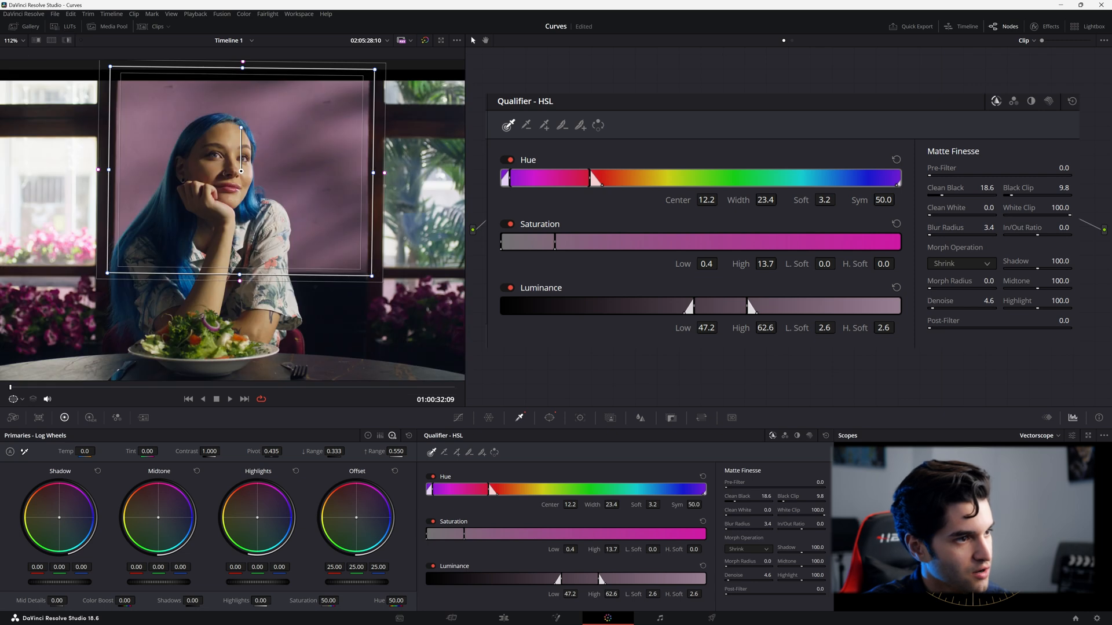
click(17, 399)
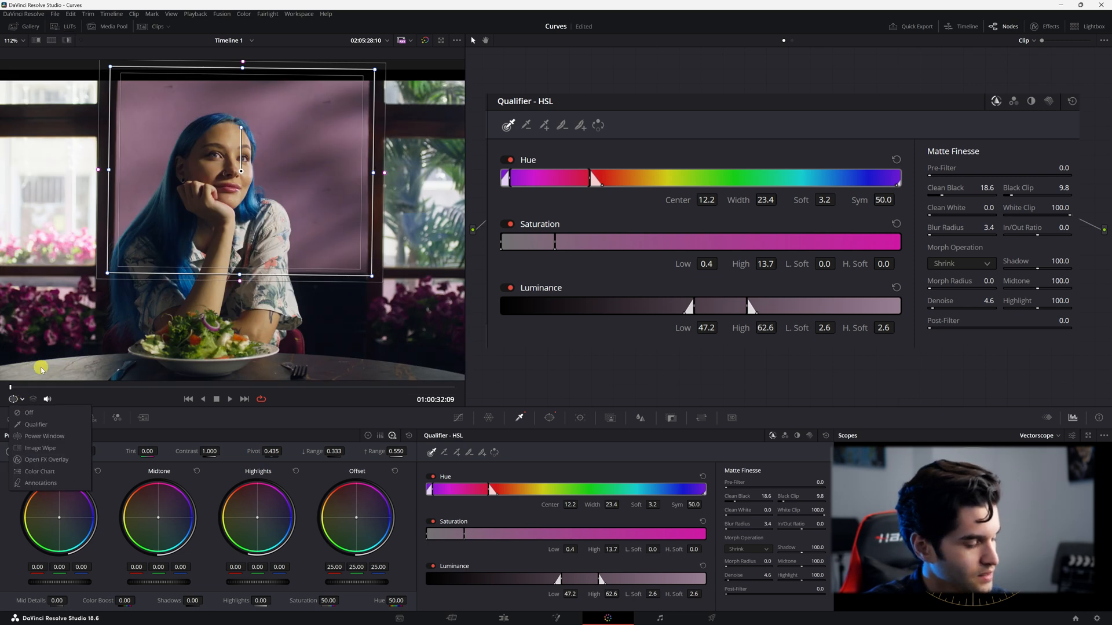
click(52, 412)
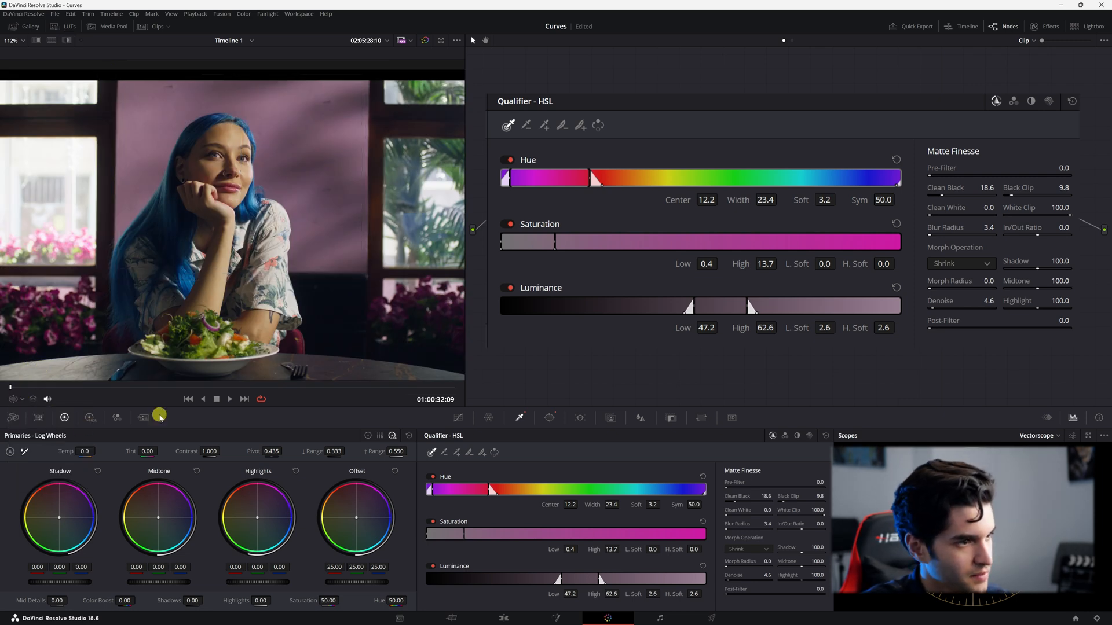
scroll(310, 324, down, 5)
drag(357, 519, 364, 525)
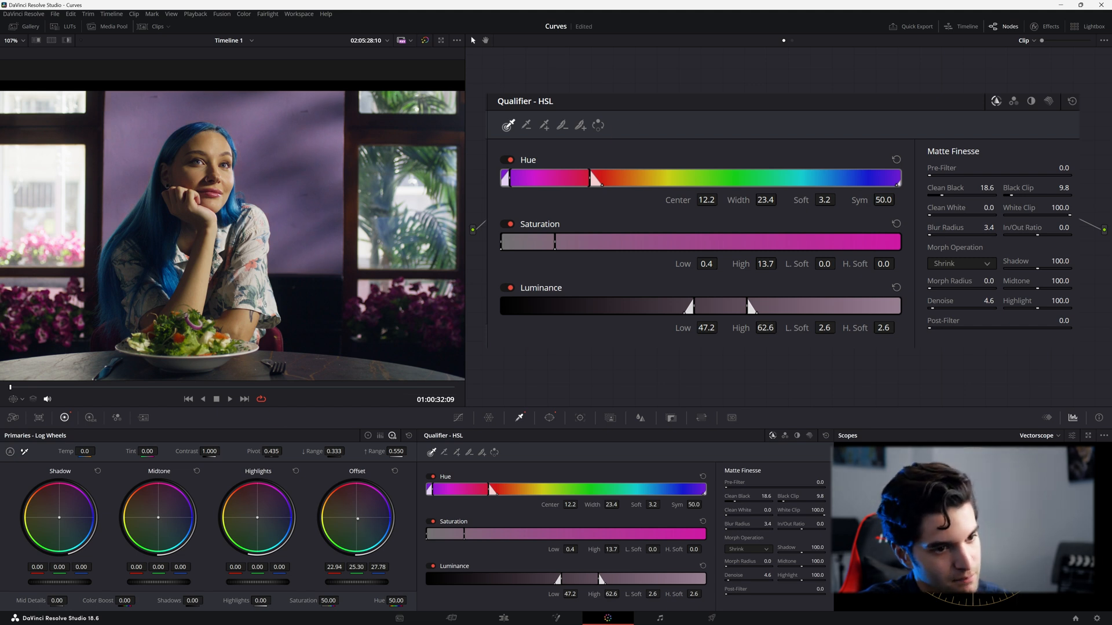
Set the skin point's Hue Rotate to 3.50 on node 05's Hue Vs Hue curve
click(671, 316)
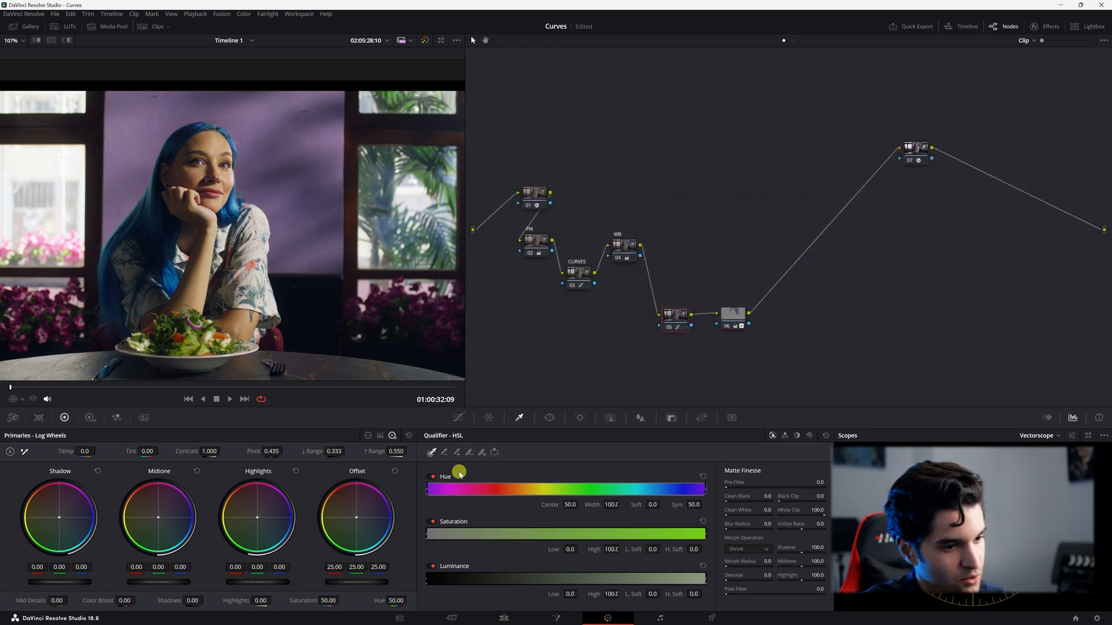
click(460, 418)
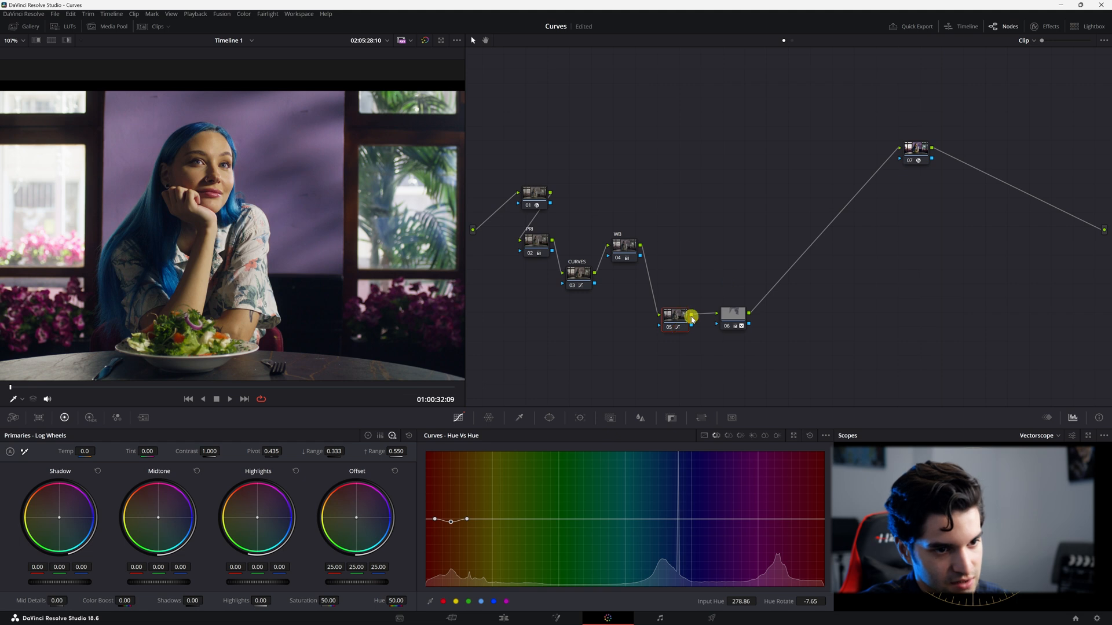
drag(772, 601, 862, 603)
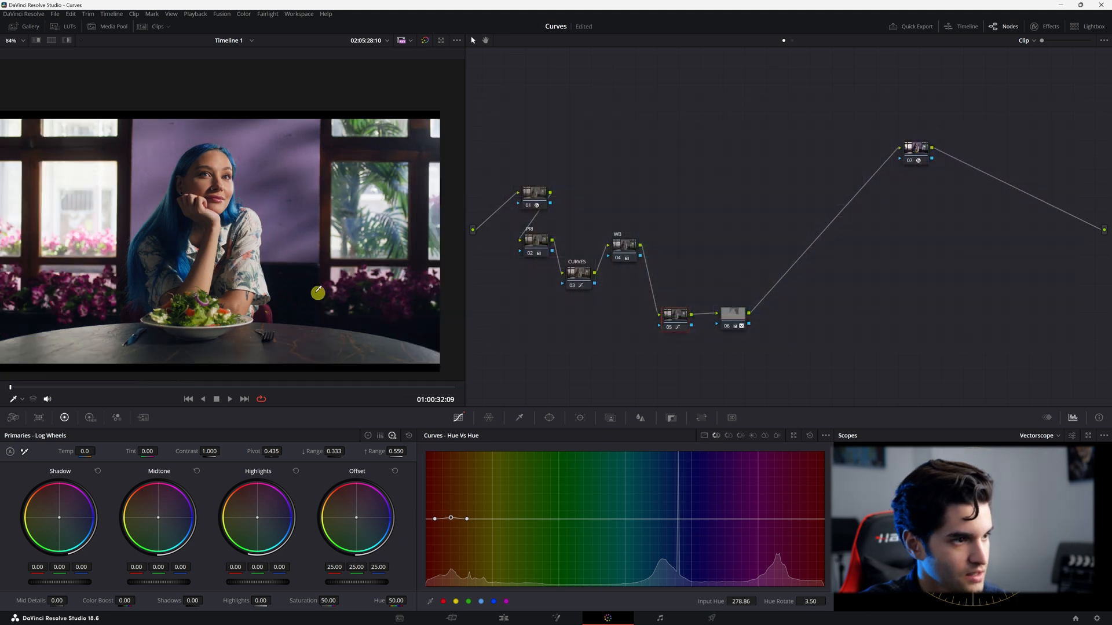
Play the graded clip to review the skin and wall, and return the playhead to its start
scroll(318, 293, up, 3)
scroll(327, 289, up, 2)
scroll(327, 293, down, 1)
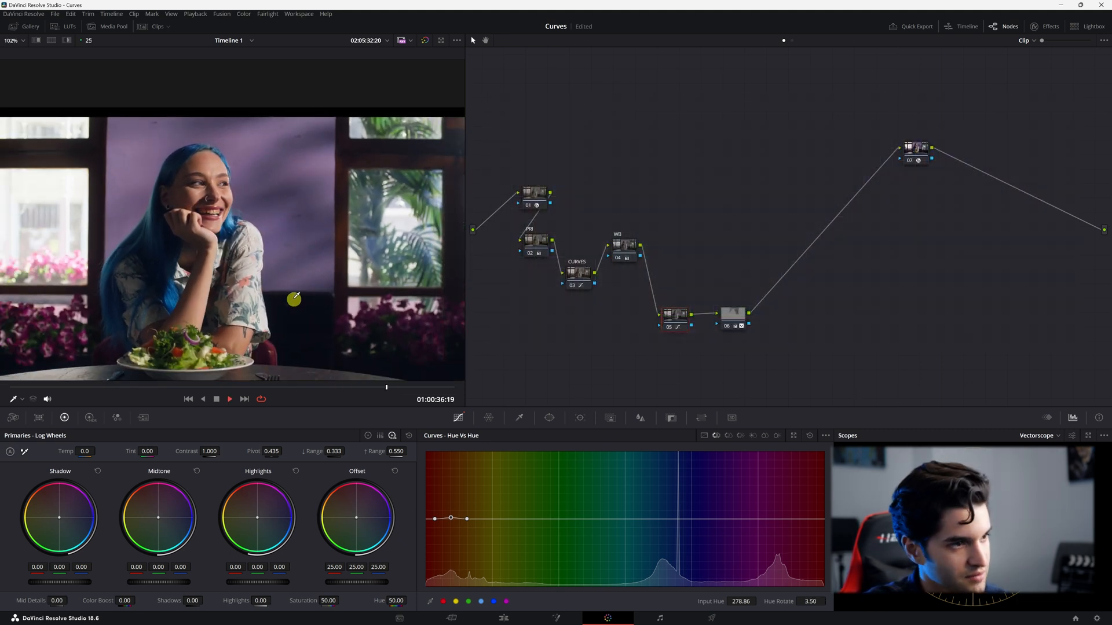
key(space)
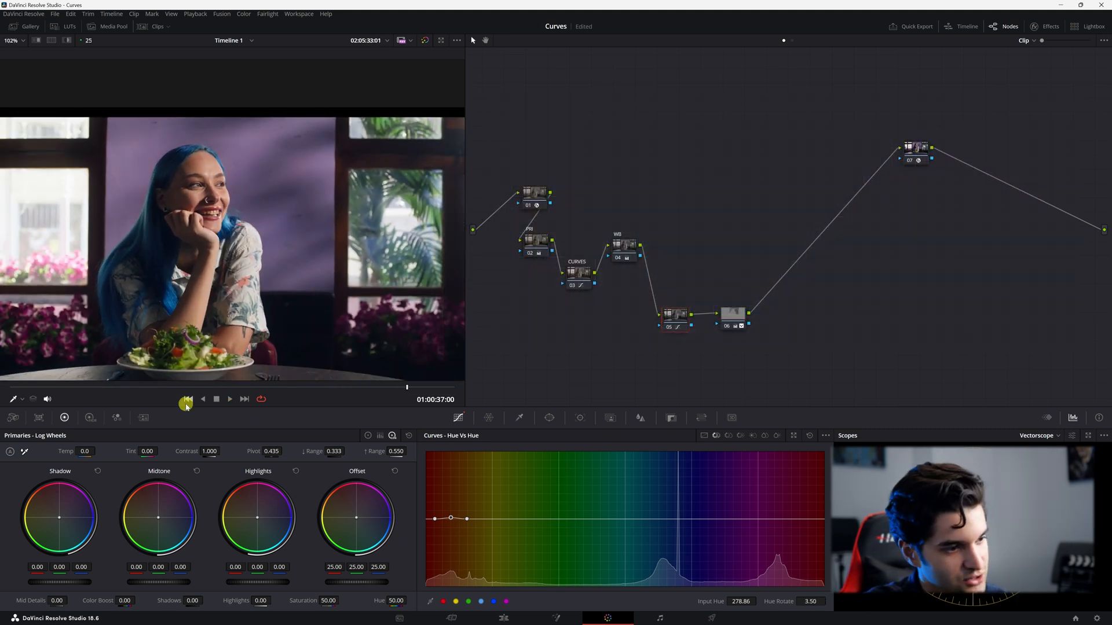
drag(106, 391, 11, 387)
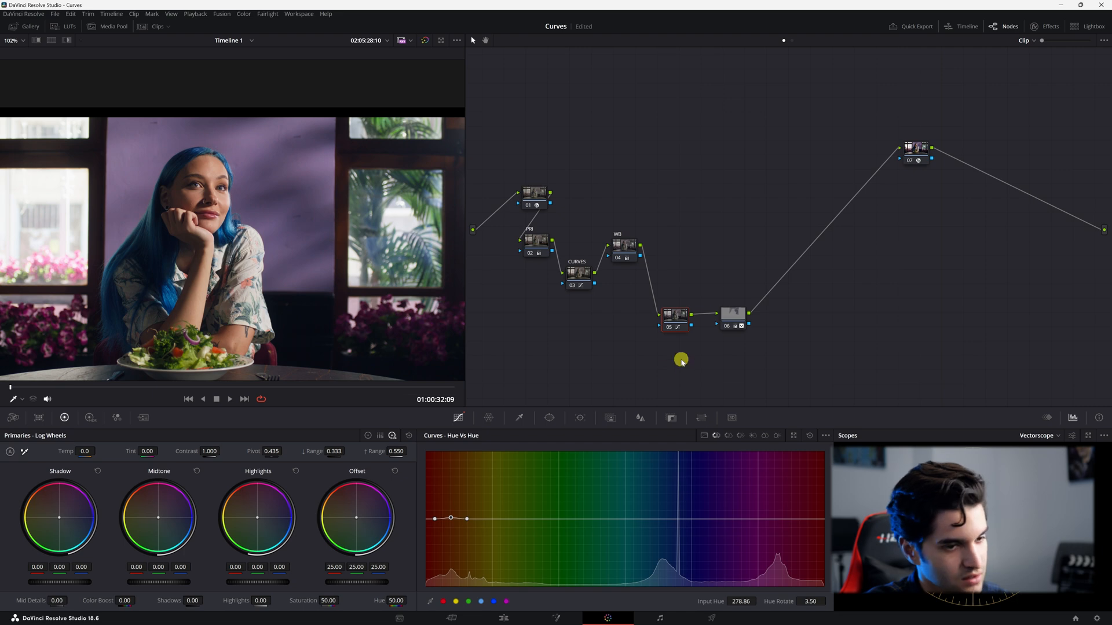
Select nodes 05 and 06 together and examine their effect on the woman's skin and the wall
drag(641, 380, 770, 311)
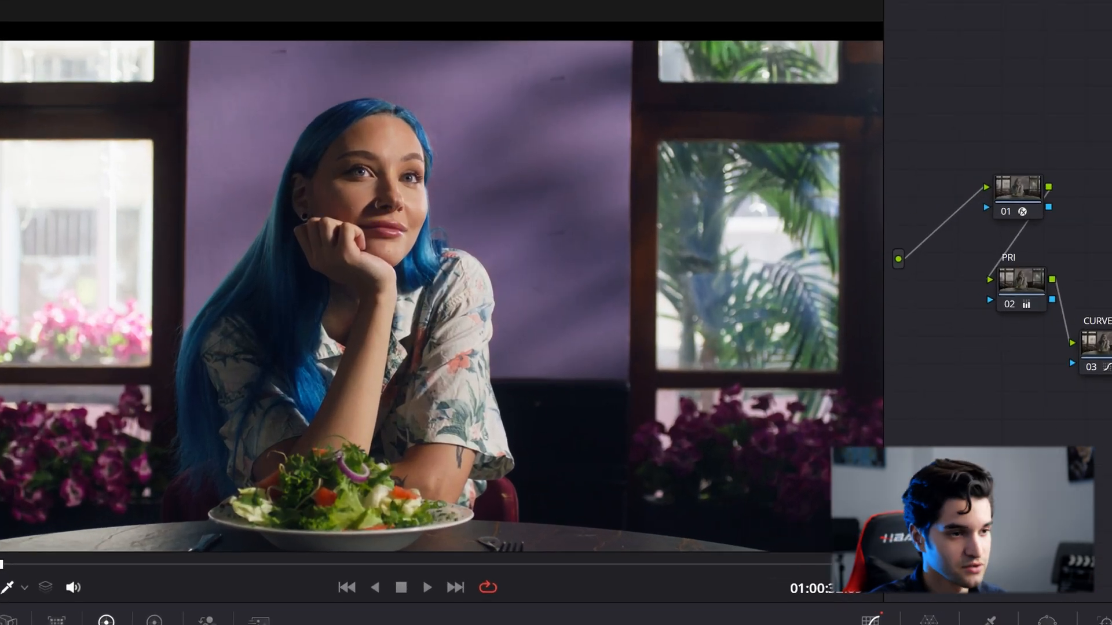
scroll(365, 241, up, 2)
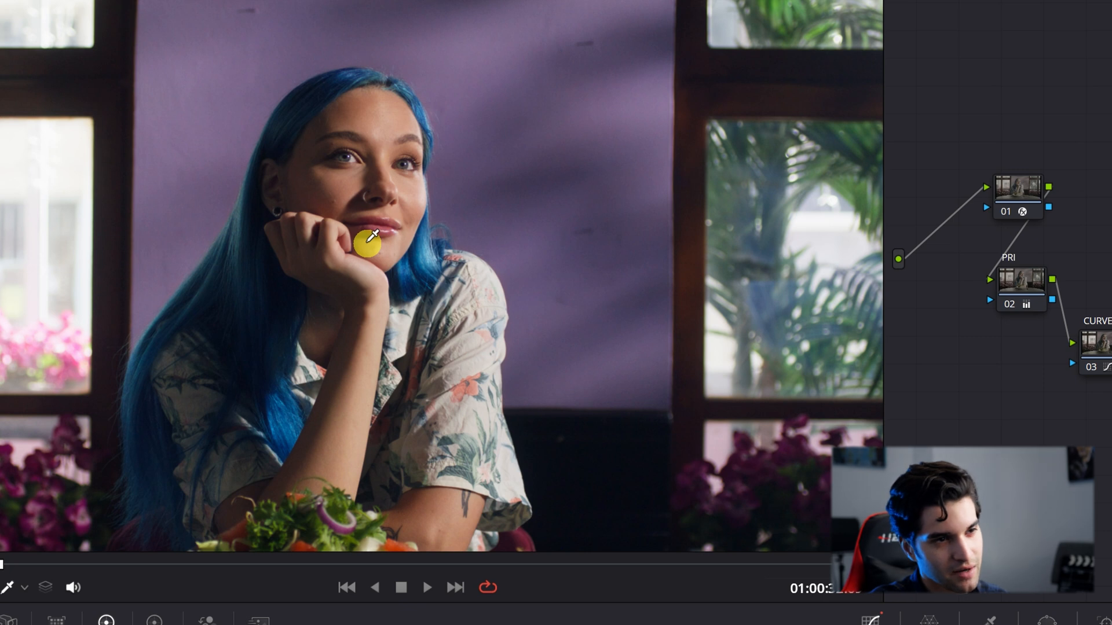